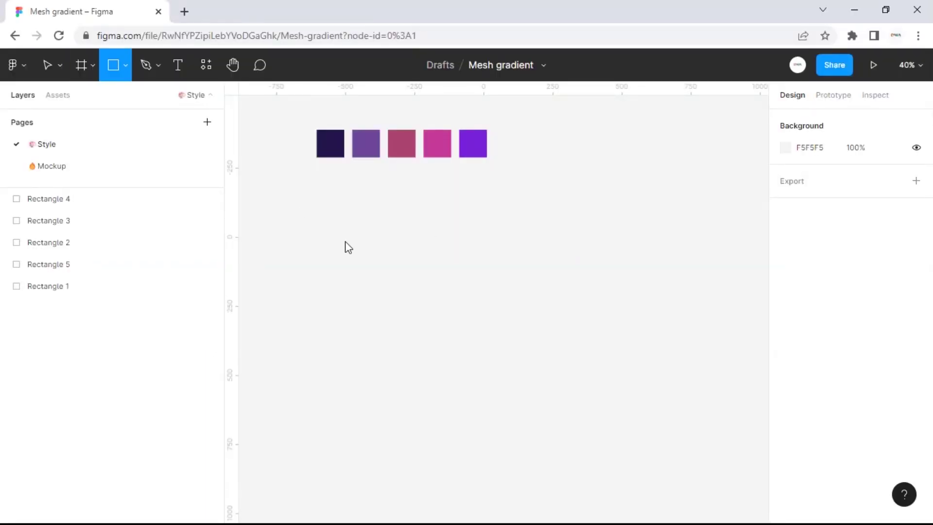
Draw a large rectangle below the five colour swatches and select it.
left_click_drag(316, 184, 580, 346)
left_click(636, 306)
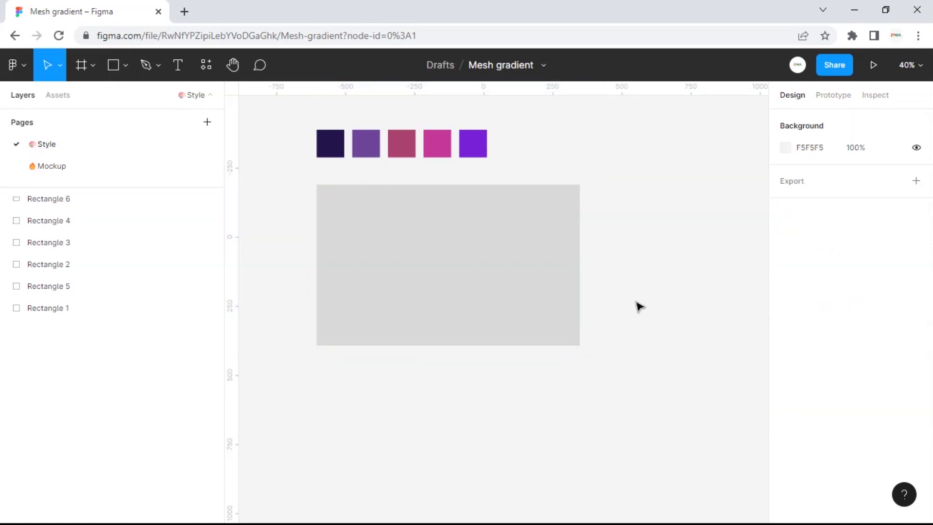
left_click(398, 270)
left_click(642, 212)
scroll(453, 306, "down", 1)
left_click(454, 306)
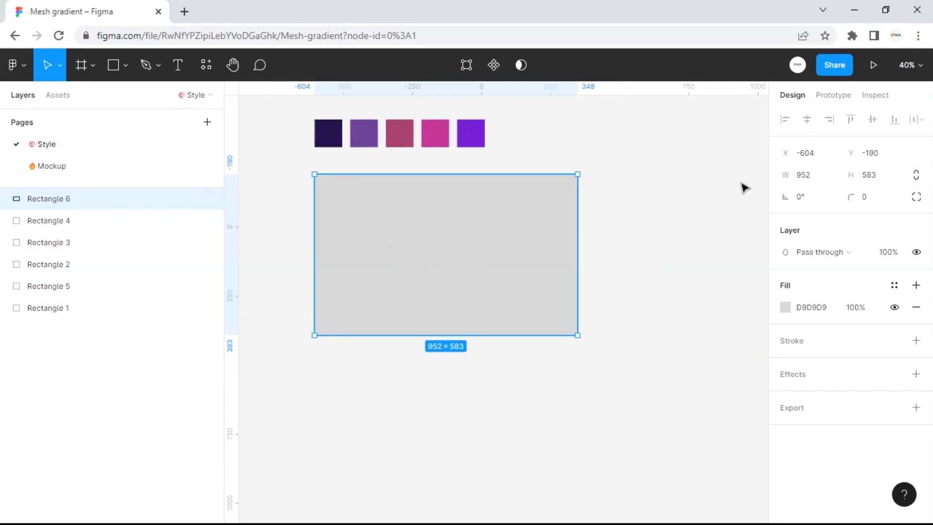
Fill the rectangle with the darkest purple swatch colour using the eyedropper.
left_click(785, 307)
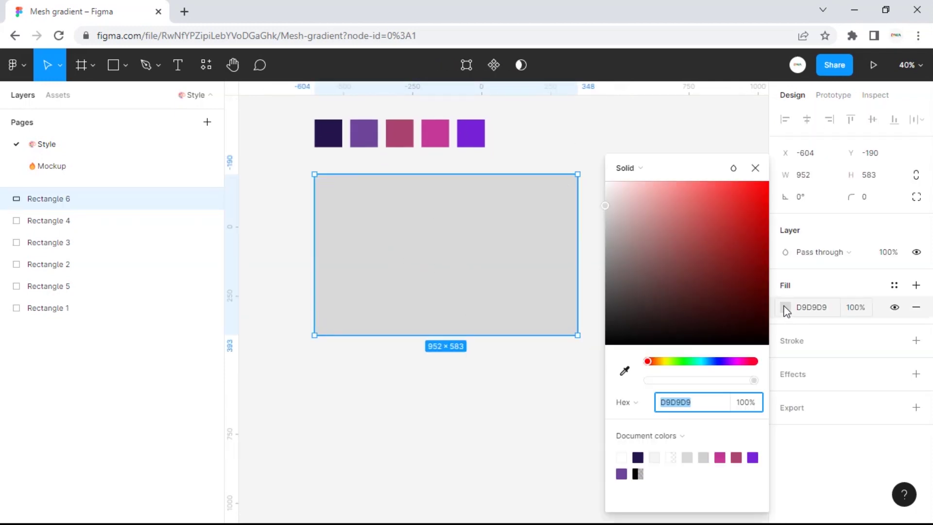
left_click(304, 124)
left_click(623, 370)
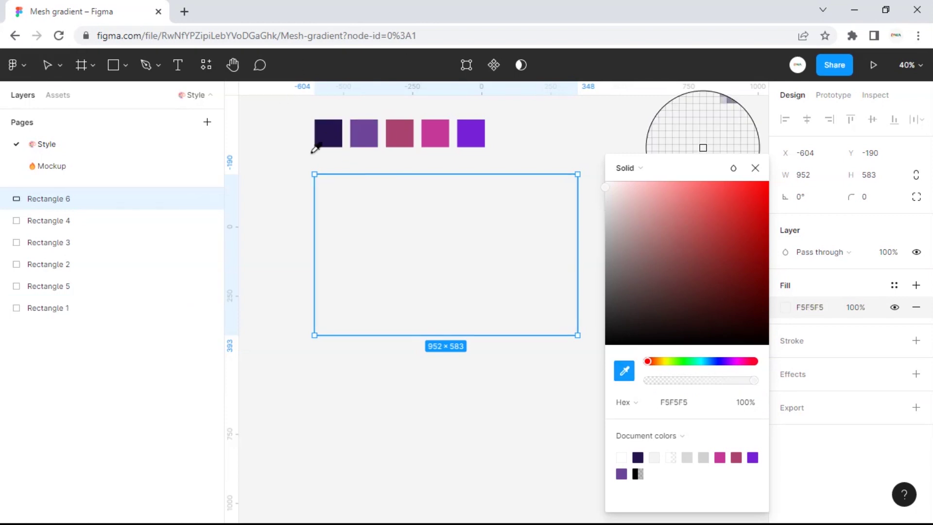
left_click(327, 133)
left_click(612, 171)
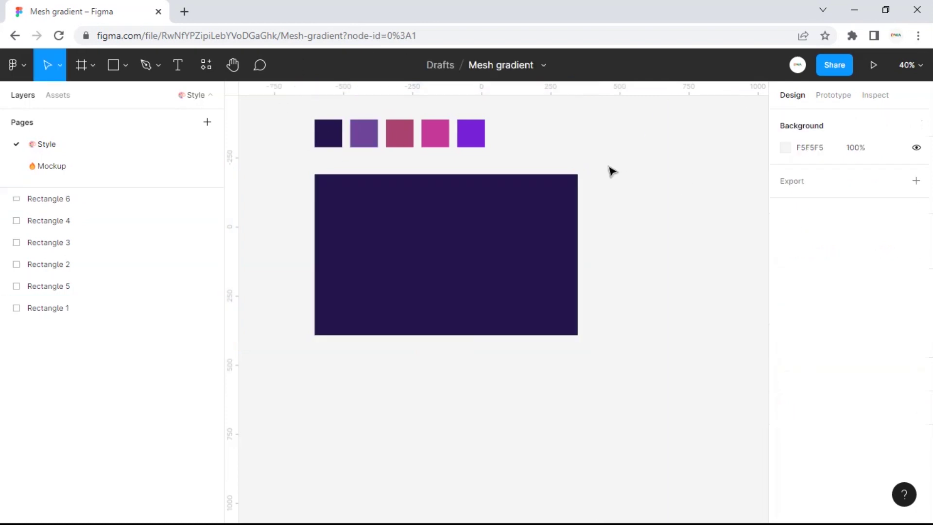
scroll(628, 214, "right", 3)
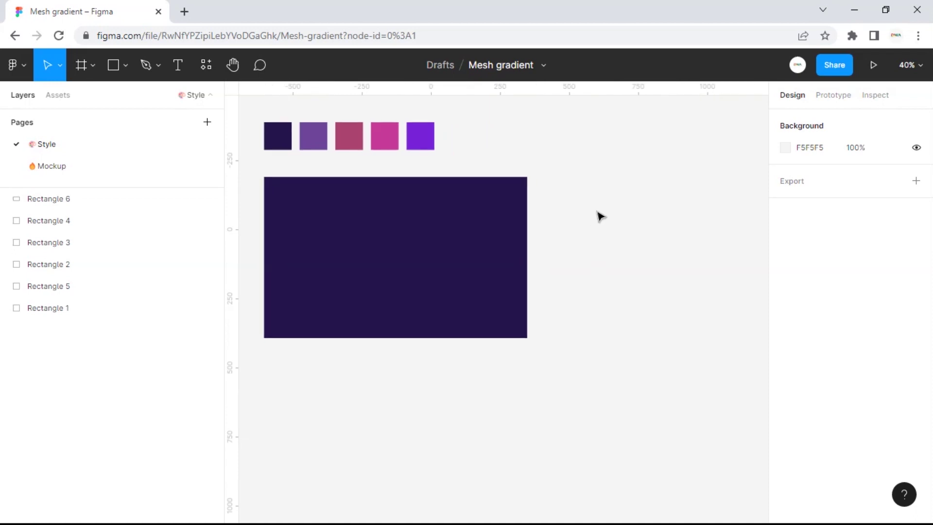
key("ctrl+/")
Run the Blobs plugin and insert four random blob shapes.
type("blob")
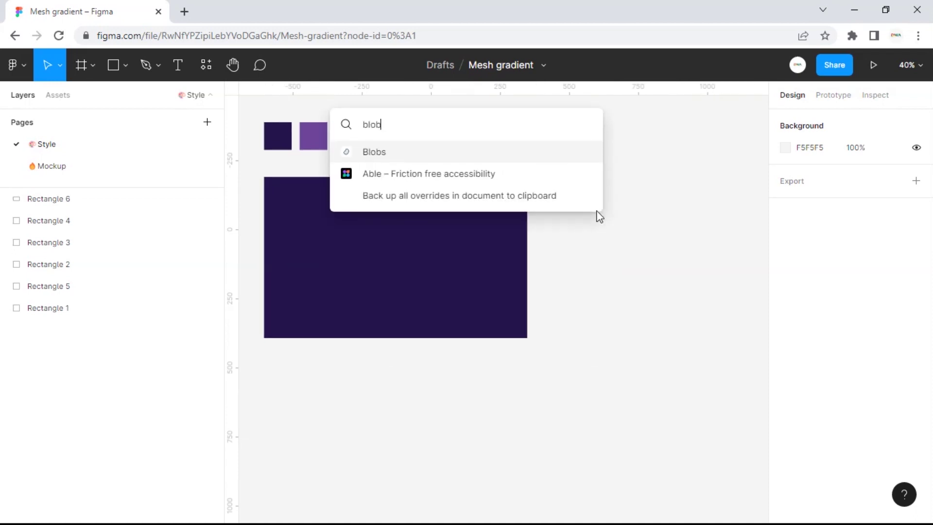
key("Return")
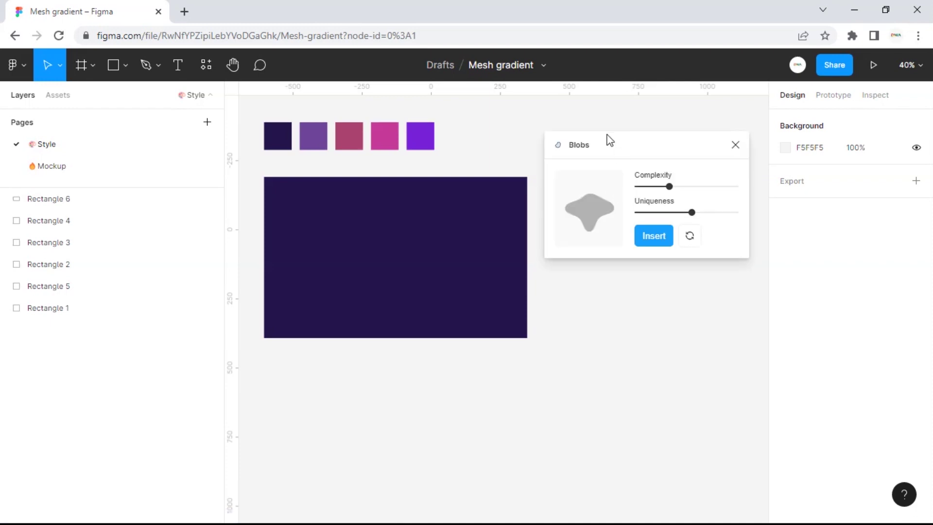
left_click(661, 243)
left_click(656, 235)
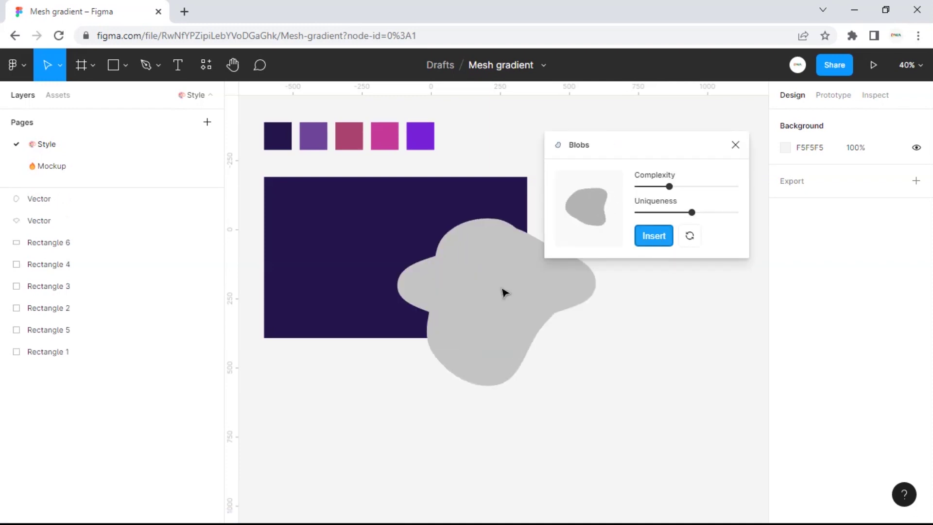
left_click_drag(503, 291, 601, 375)
left_click(644, 236)
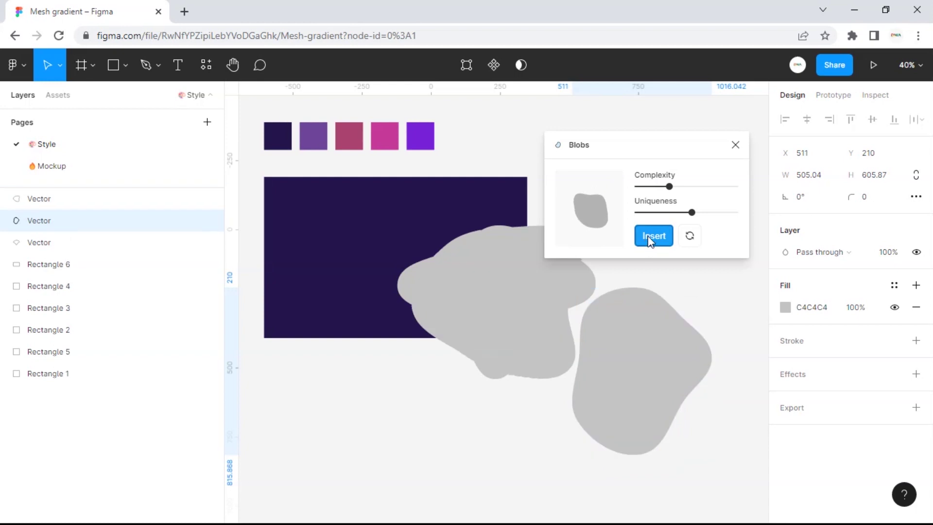
left_click(650, 236)
left_click(735, 145)
Arrange the four blobs in a cluster overlapping the dark rectangle.
left_click_drag(665, 400, 683, 247)
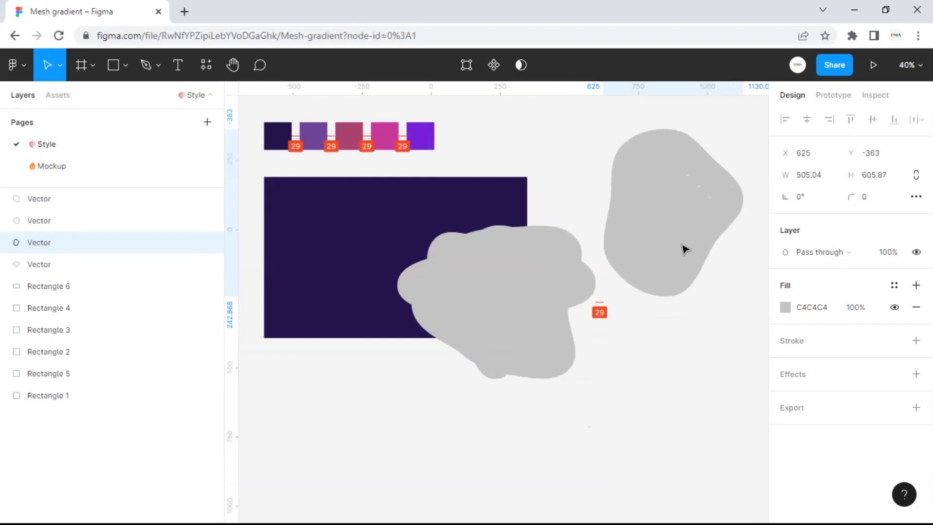
left_click_drag(554, 373, 724, 447)
left_click_drag(494, 348, 571, 182)
left_click_drag(511, 292, 345, 321)
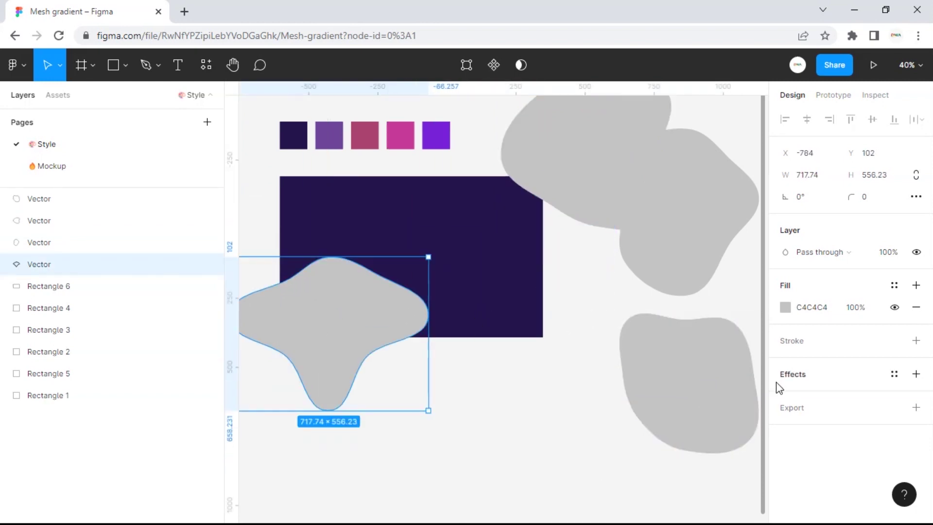
left_click_drag(686, 381, 454, 349)
left_click_drag(679, 238, 593, 322)
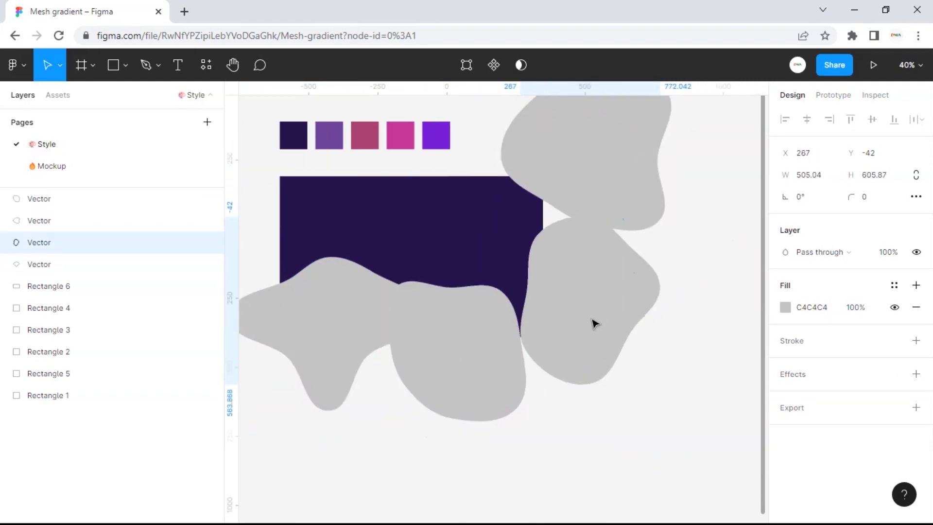
left_click_drag(613, 139, 408, 214)
left_click_drag(562, 272, 482, 219)
left_click_drag(373, 231, 344, 232)
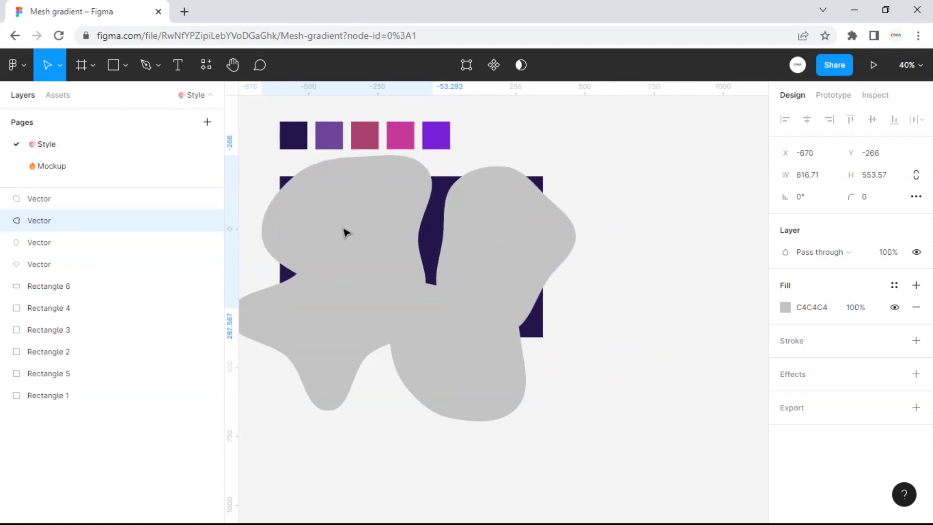
Eyedrop purple 6D459A into the top-left blob and mauve AA436F into the right blob.
left_click(474, 234)
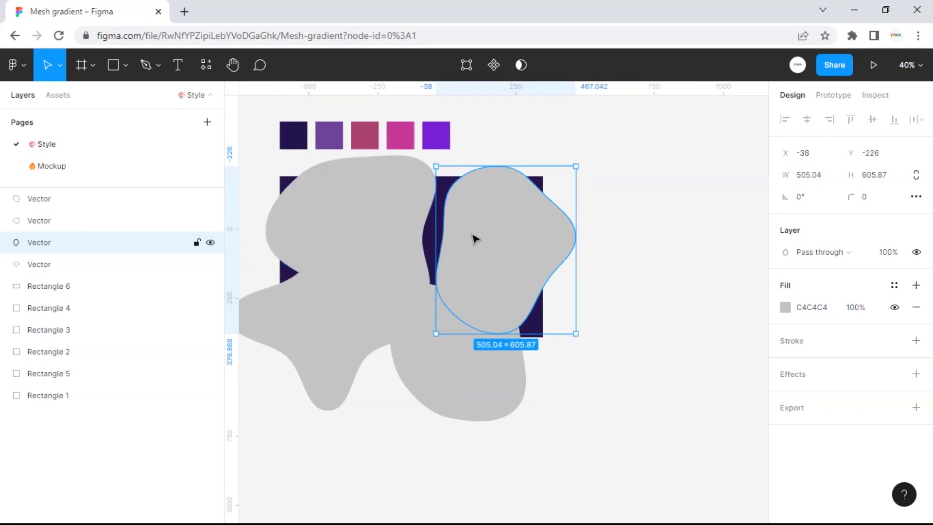
left_click(343, 253)
left_click(784, 307)
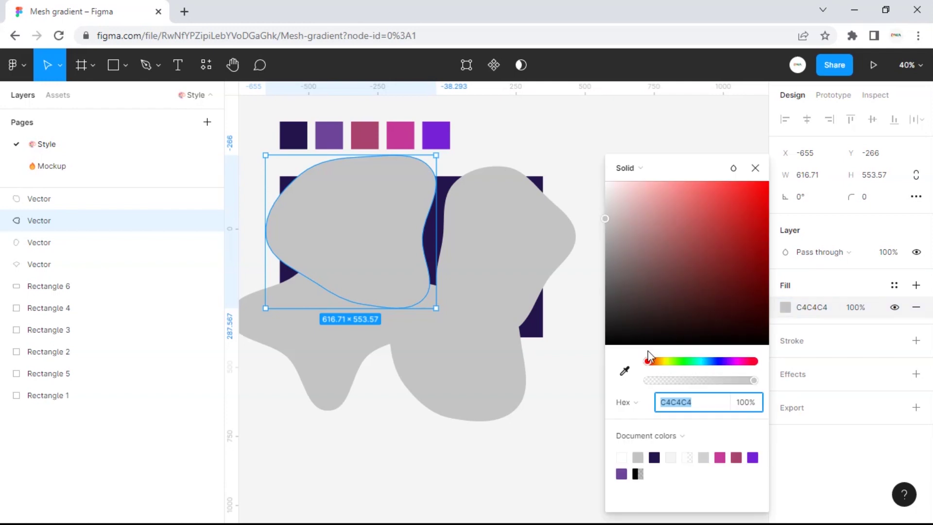
key("i")
left_click(323, 129)
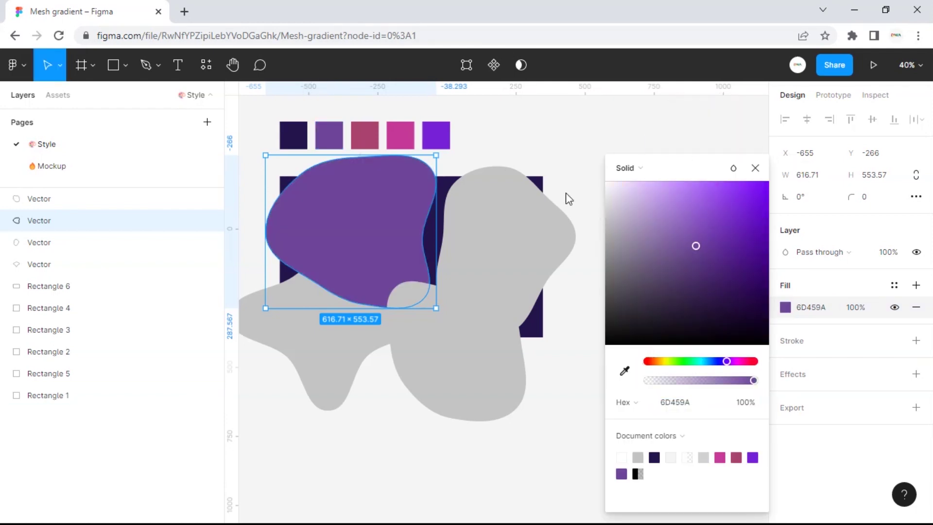
left_click(516, 253)
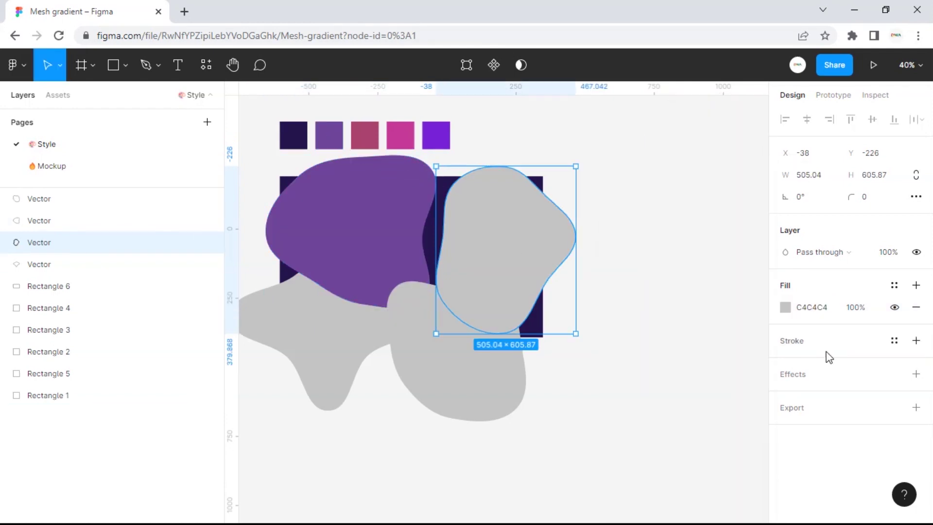
left_click(784, 307)
key("i")
left_click(364, 135)
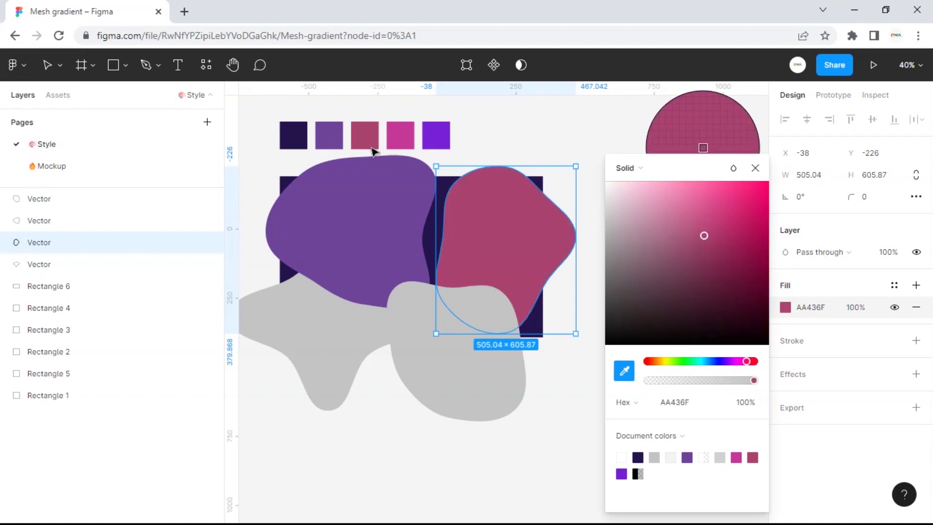
Eyedrop pink C53998 into the lower blob and violet 7721D6 into the star blob.
left_click(487, 391)
left_click(787, 311)
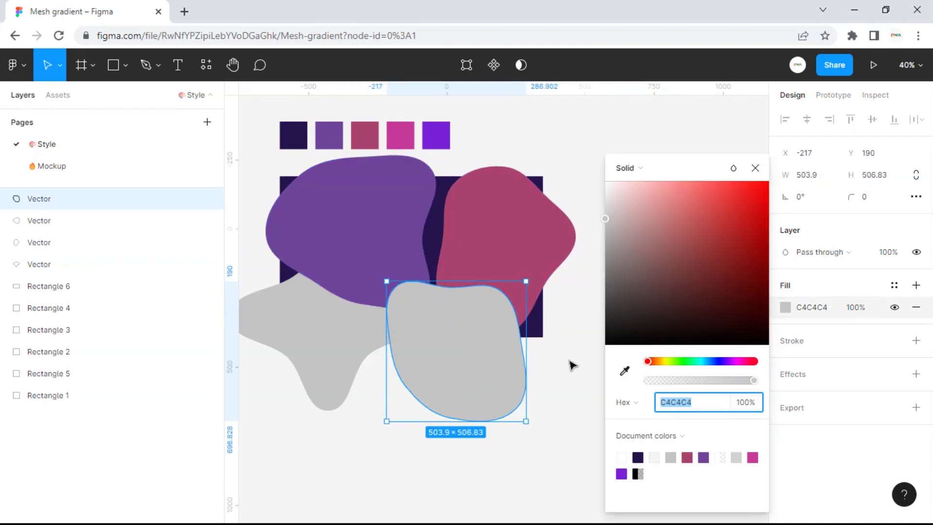
left_click(624, 370)
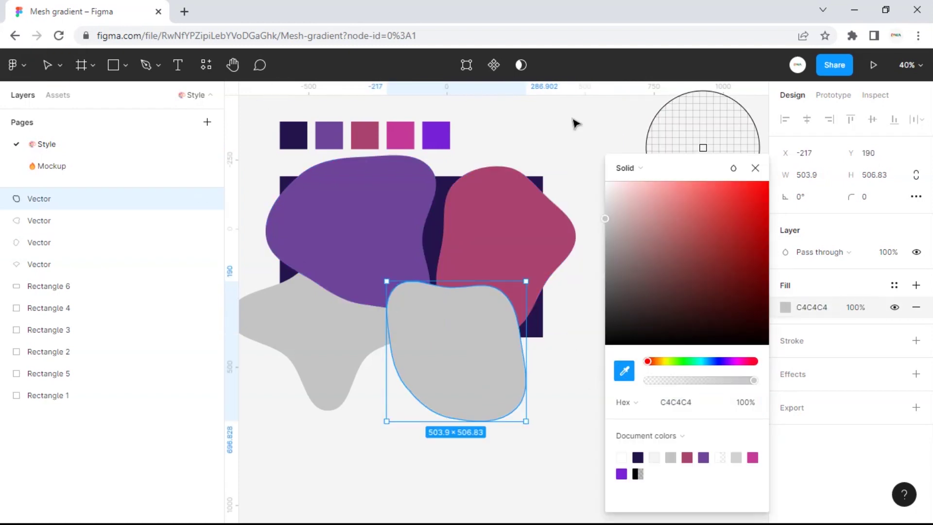
left_click(401, 130)
left_click(279, 334)
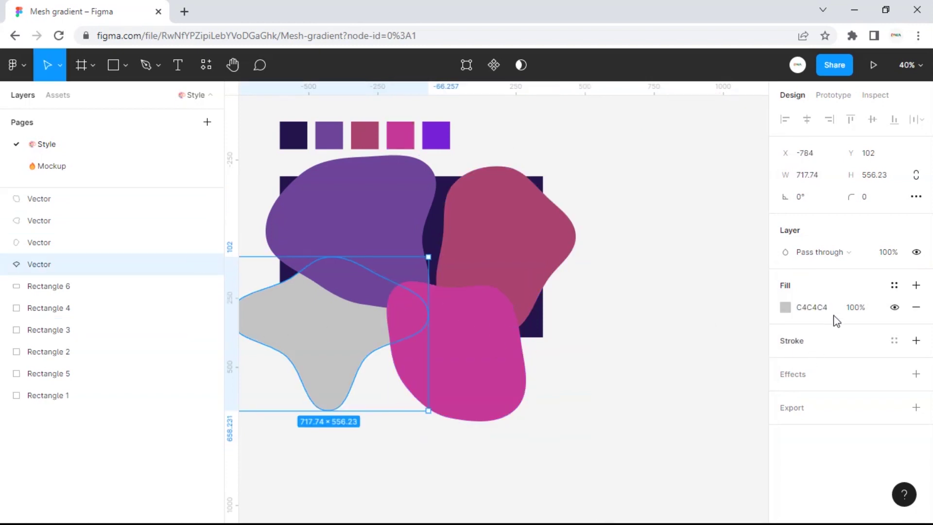
left_click(785, 307)
left_click(624, 371)
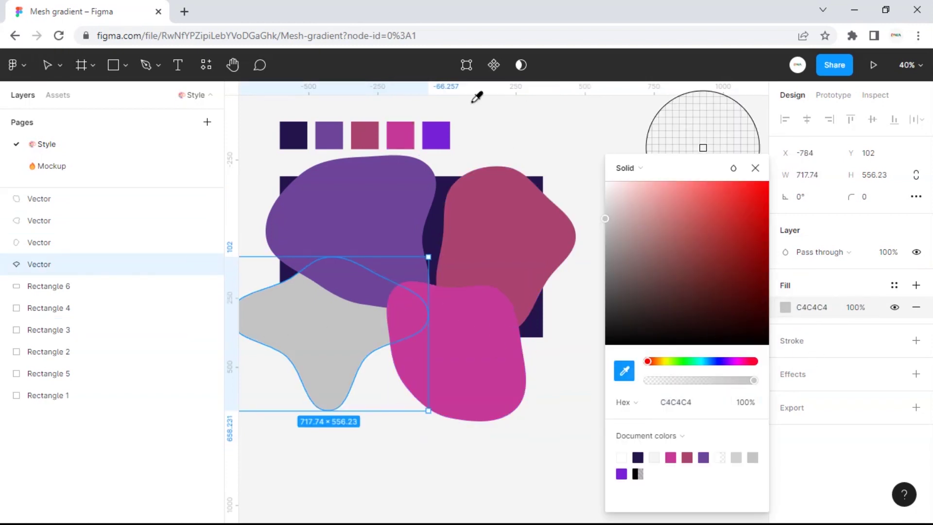
left_click(436, 133)
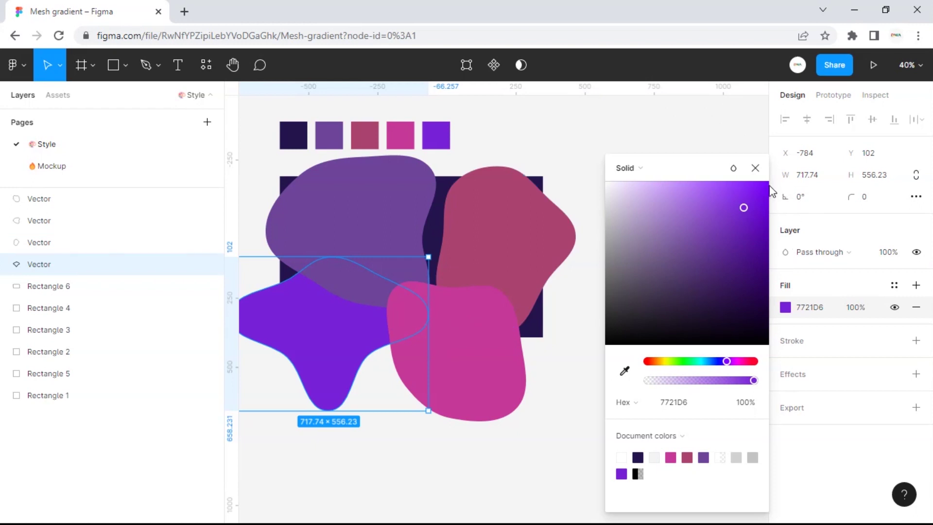
Close the colour picker and select the mauve and purple blobs together.
left_click(728, 167)
left_click(702, 179)
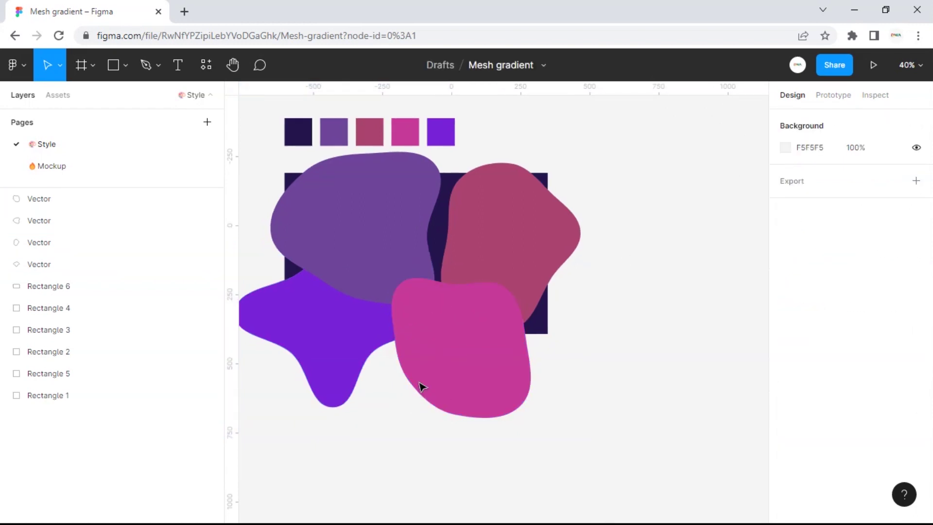
left_click(546, 222)
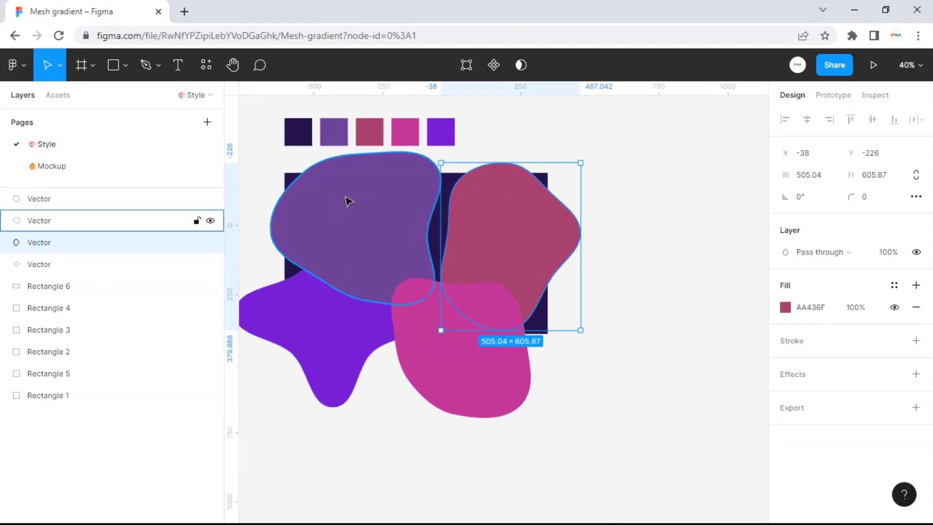
left_click(348, 200, "shift")
Select all four colour blobs, shift them slightly right and group them as Group 1.
left_click(322, 340, "shift")
left_click(500, 356, "shift")
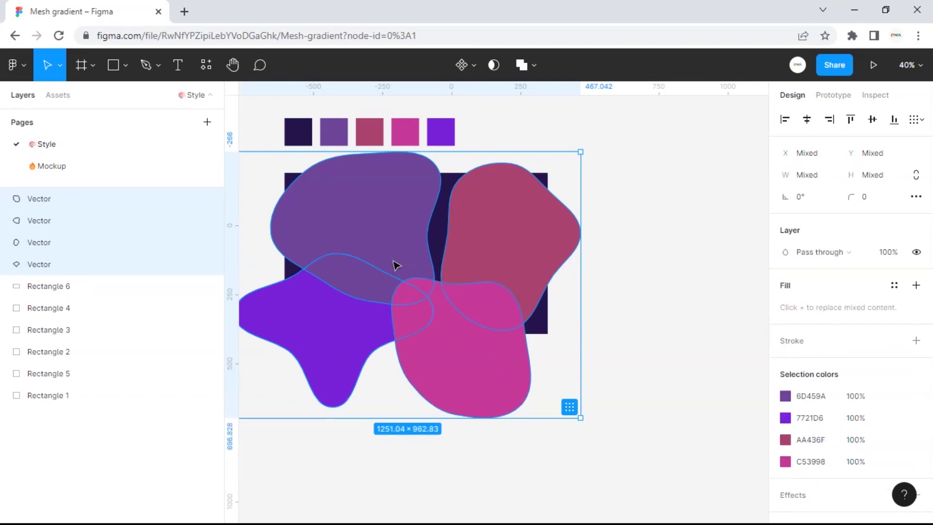
left_click_drag(395, 265, 460, 272)
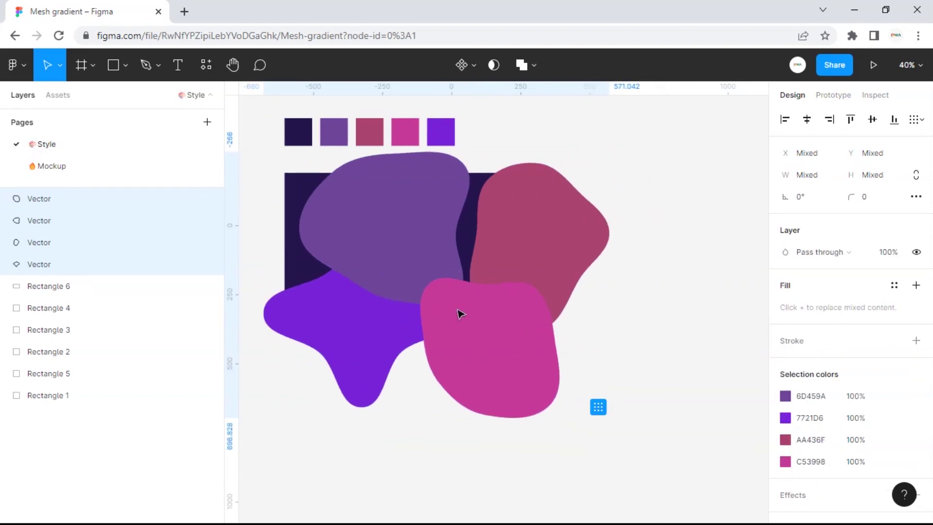
right_click(459, 258)
mouse_move(491, 211)
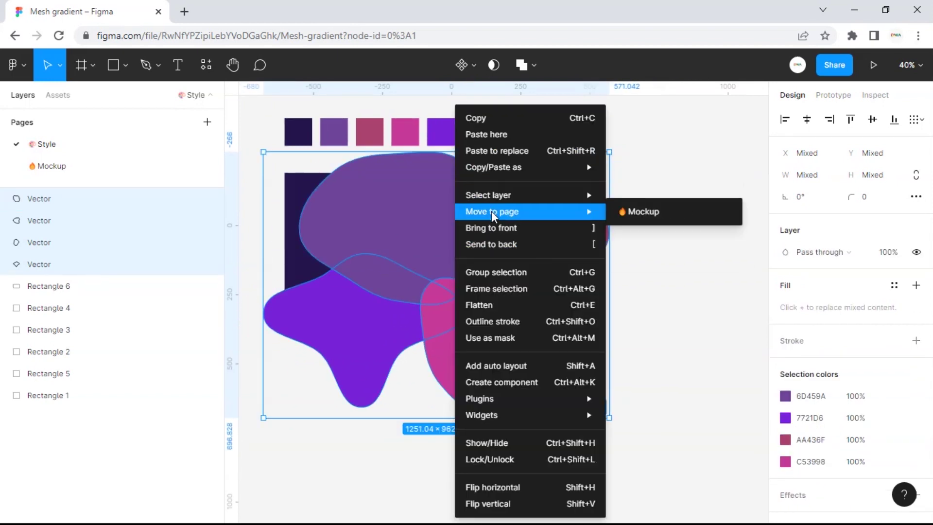
left_click(485, 275)
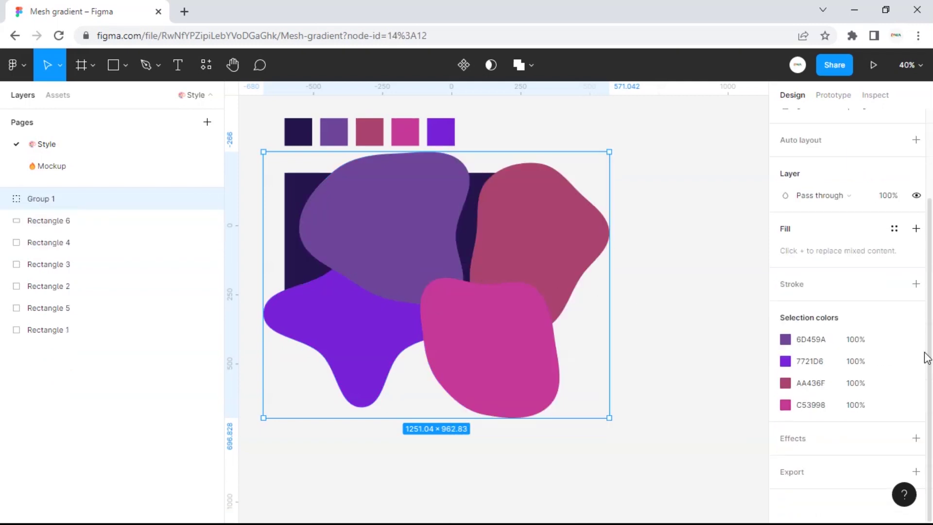
Add a Layer blur of 400 to Group 1 and position it over the rectangle.
left_click(915, 438)
left_click(819, 458)
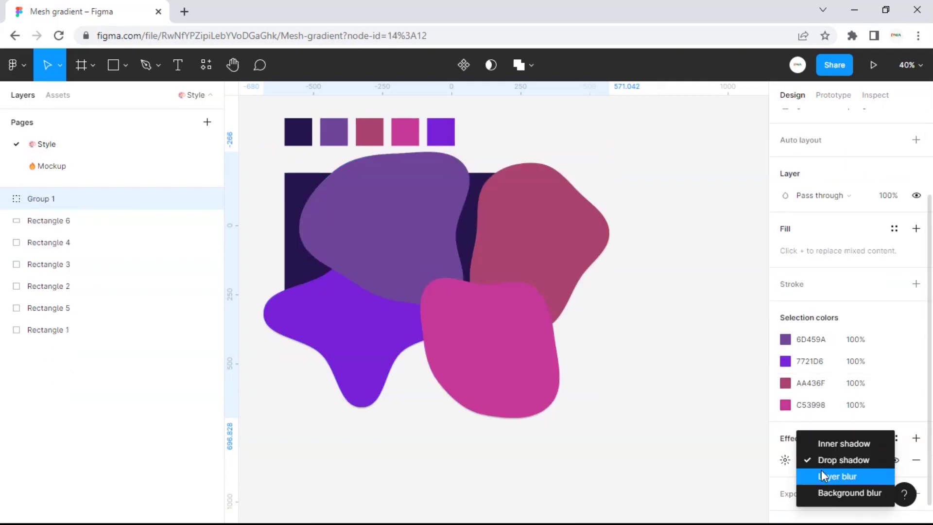
left_click(821, 474)
left_click(784, 460)
type("4")
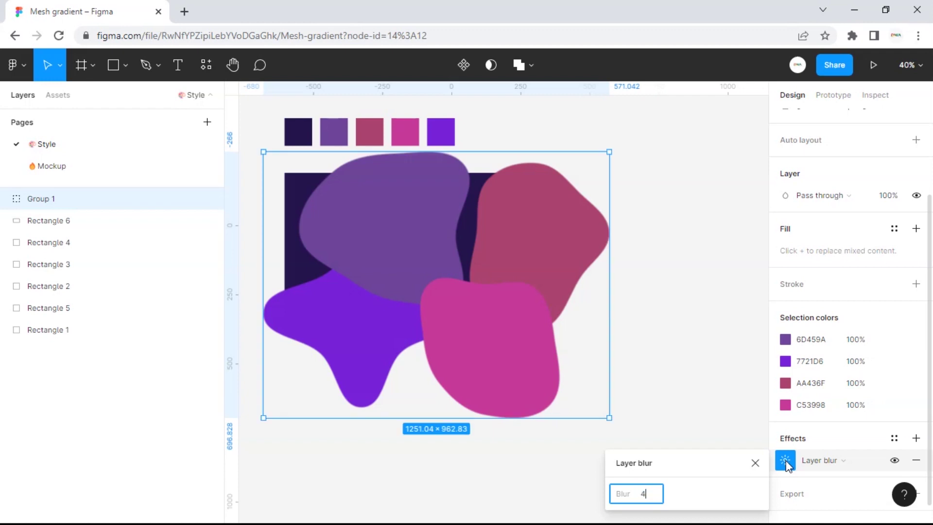
type("00")
key("Return")
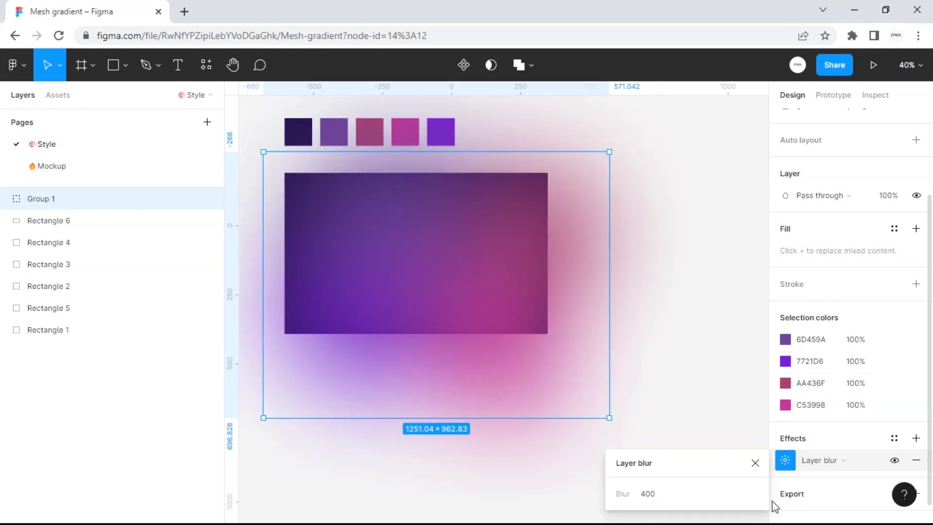
left_click(754, 462)
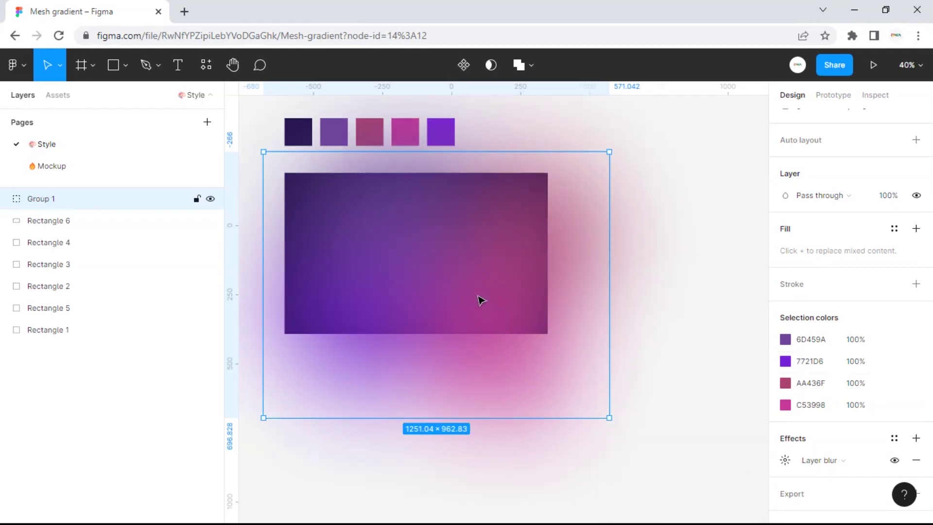
left_click_drag(488, 296, 454, 281)
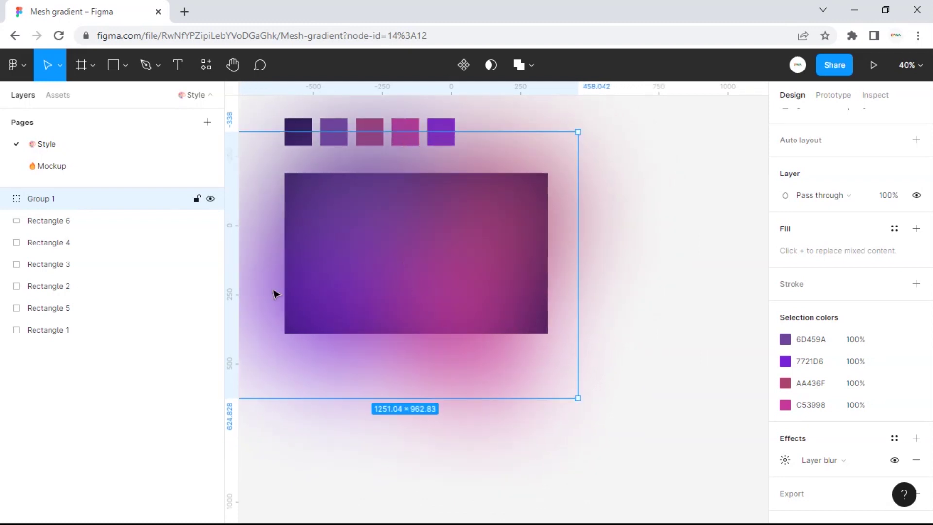
Use Rectangle 6 as a mask for Group 1, then duplicate it as Rectangle 7.
left_click(39, 228)
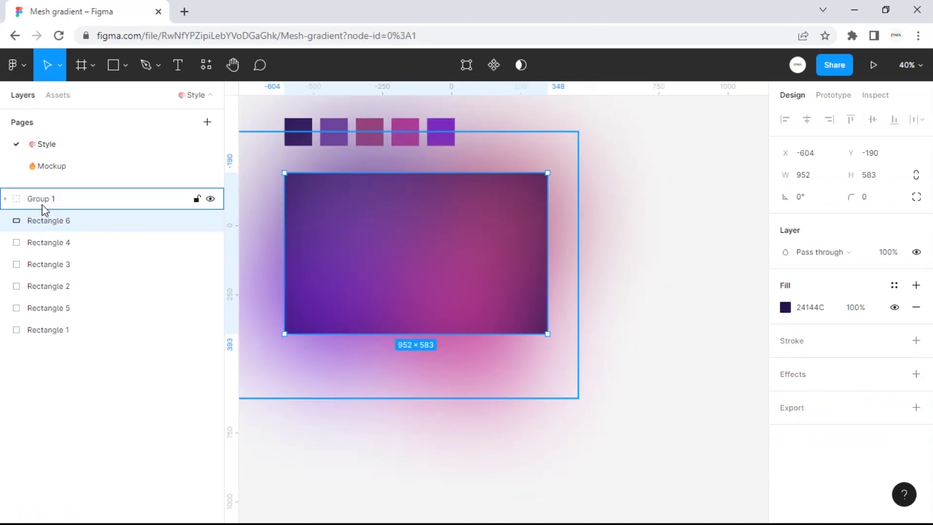
left_click(43, 201, "shift")
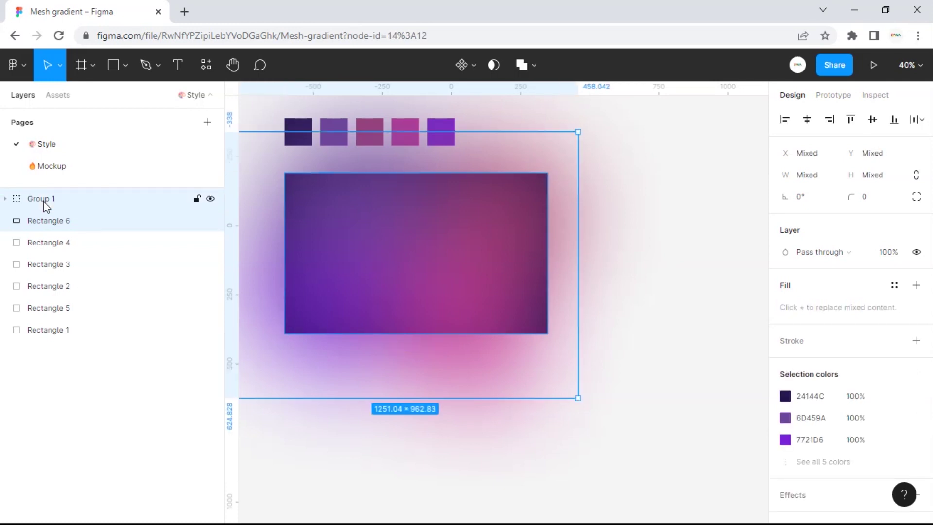
left_click(492, 66)
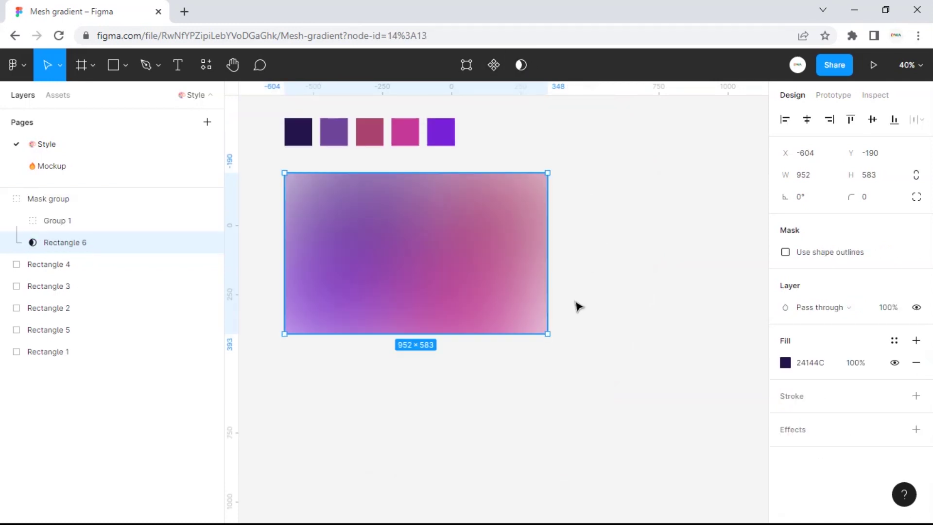
scroll(433, 283, "left", 3)
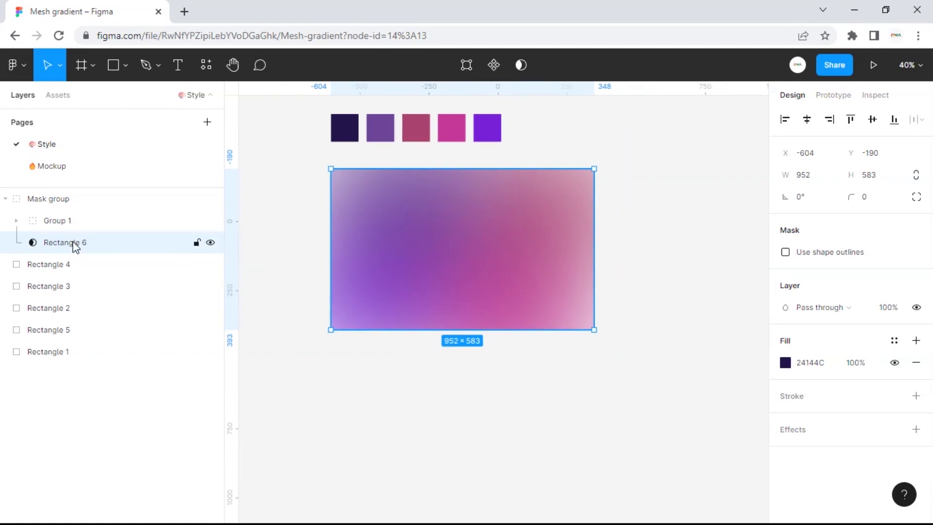
key("ctrl+d")
left_click(69, 262)
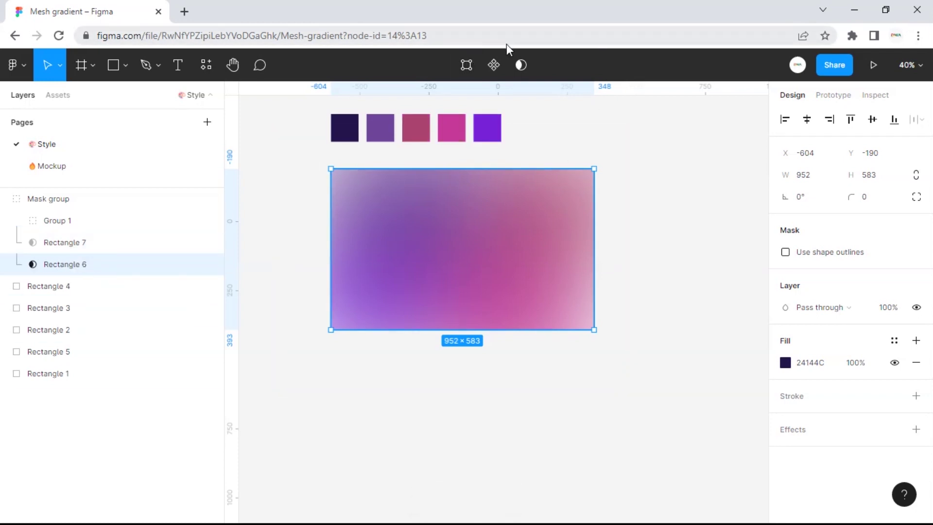
Turn off Use as mask on Rectangle 6, then select Group 1.
left_click(514, 70)
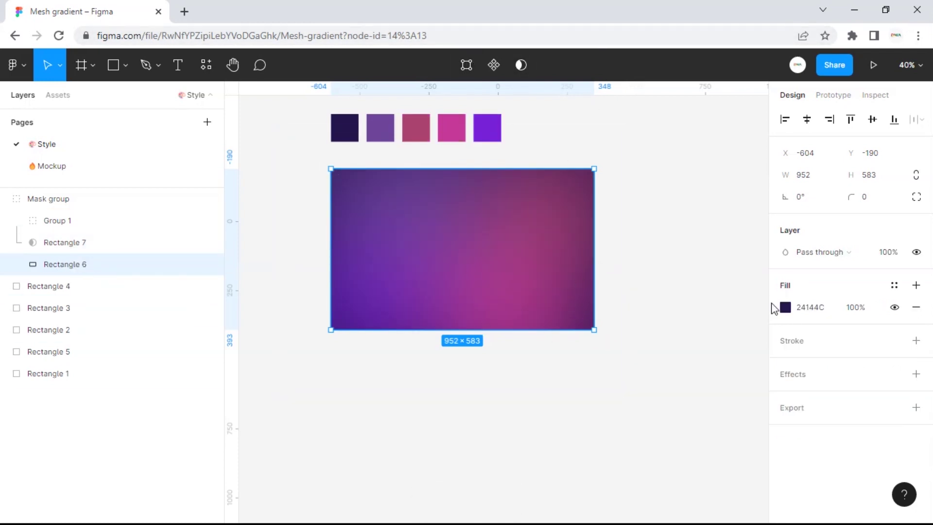
left_click(522, 238)
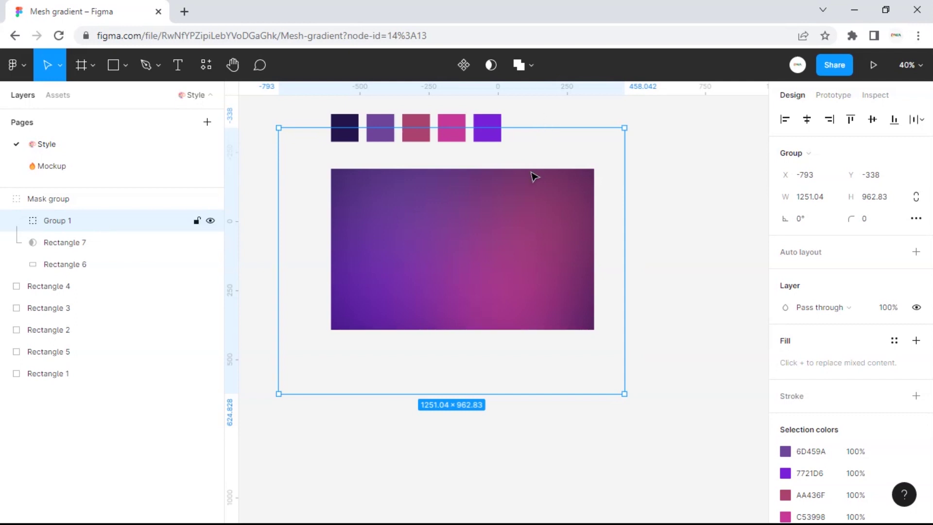
Rename Group 1 to 'shape' and Mask group to 'gradient', then collapse both in Layers.
left_click(17, 221)
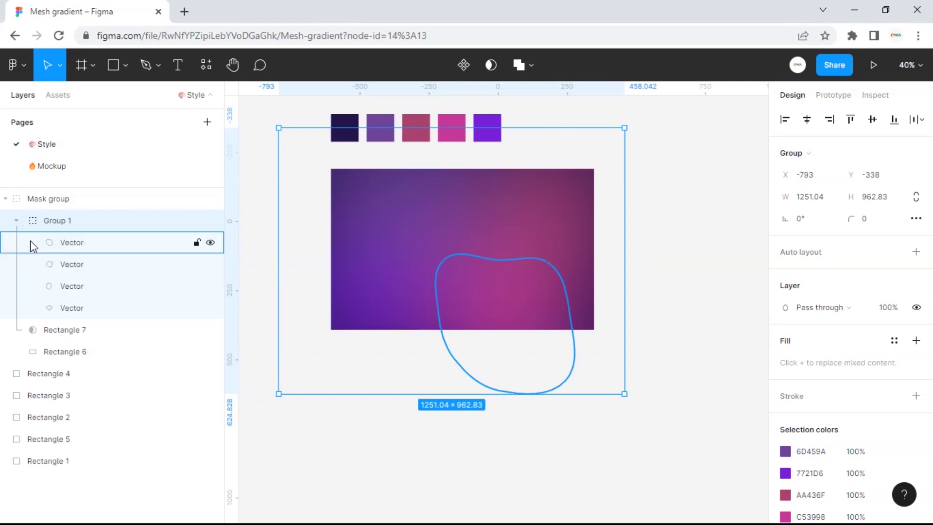
double_click(59, 221)
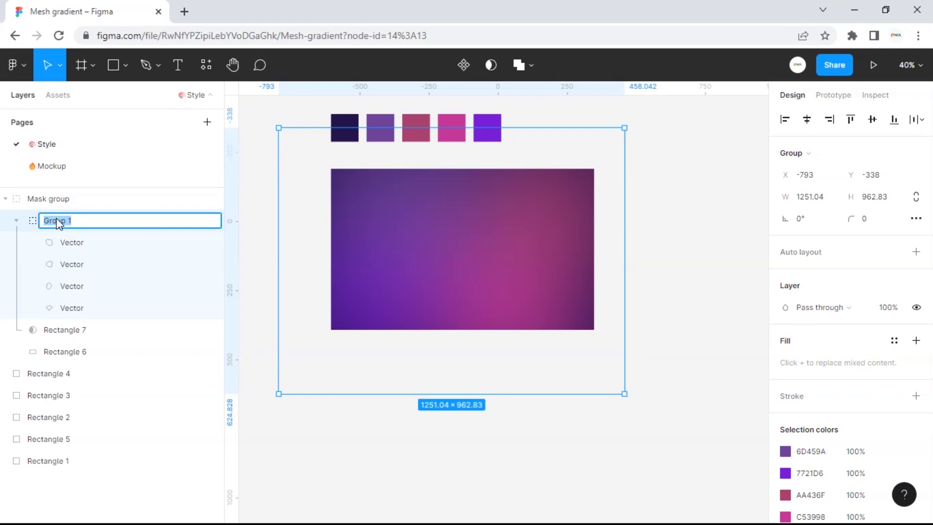
type("shape")
key("Return")
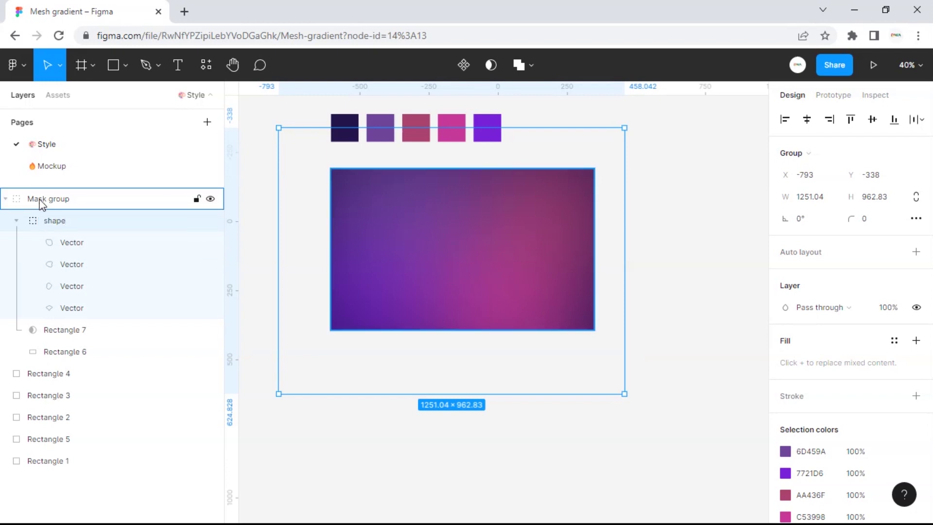
double_click(41, 193)
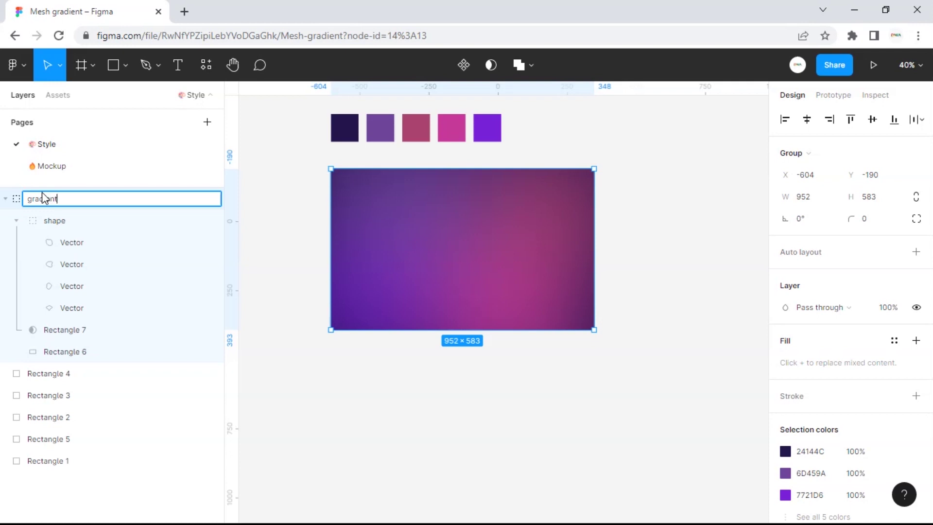
key("Return")
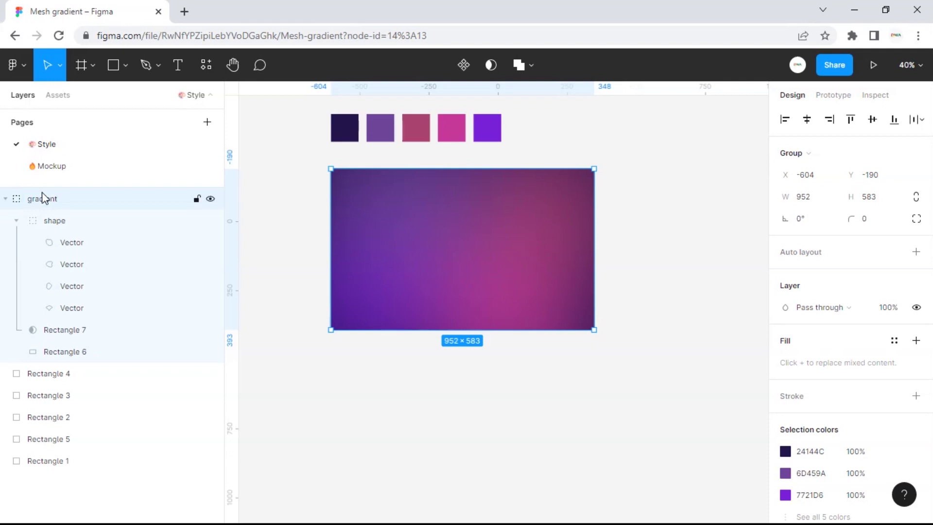
left_click(17, 221)
left_click(6, 198)
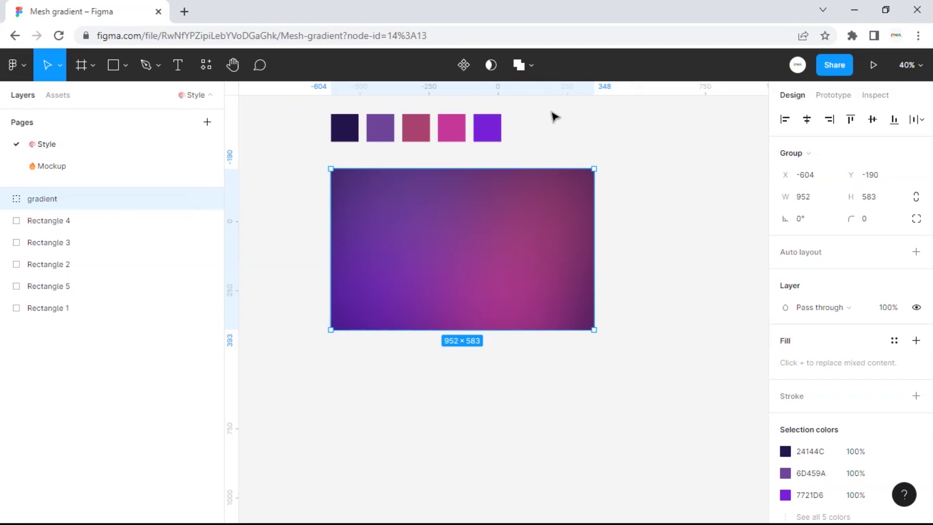
Make the gradient group a component with a Variant property and add Variant2.
left_click(471, 71)
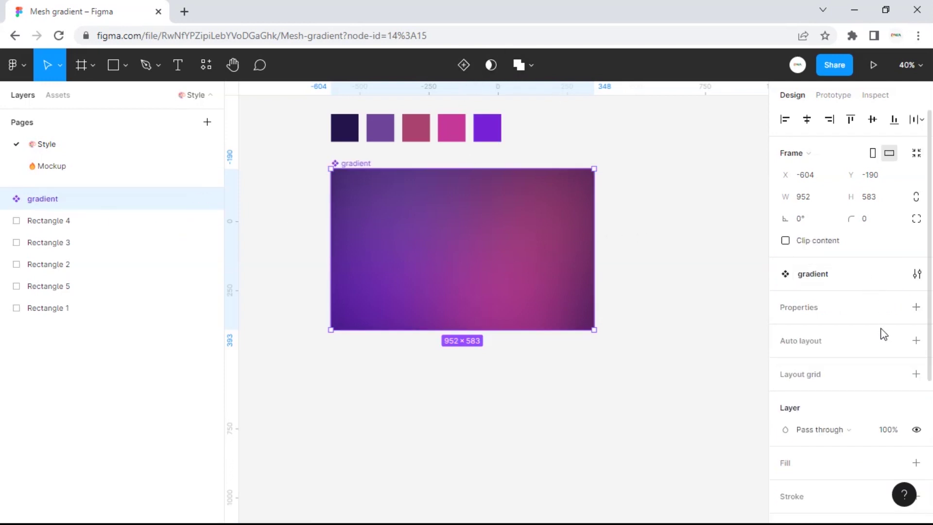
left_click(915, 307)
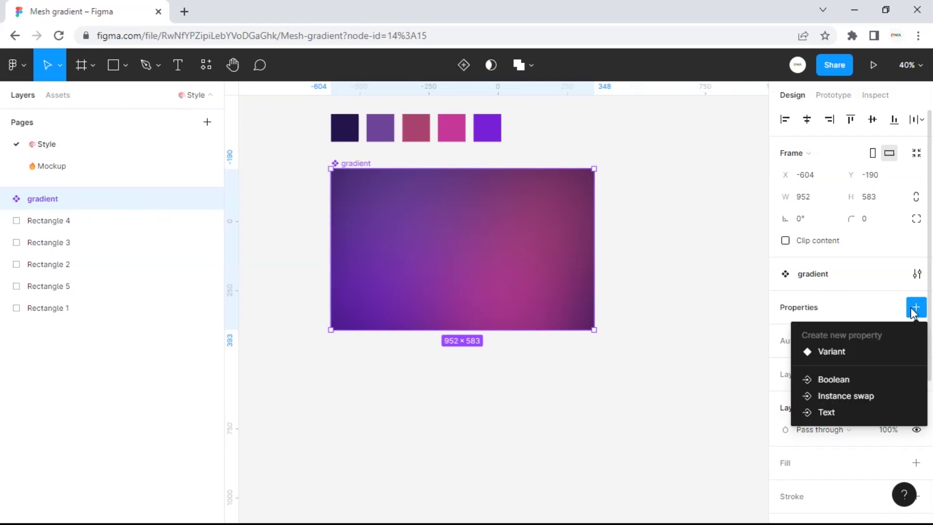
left_click(808, 351)
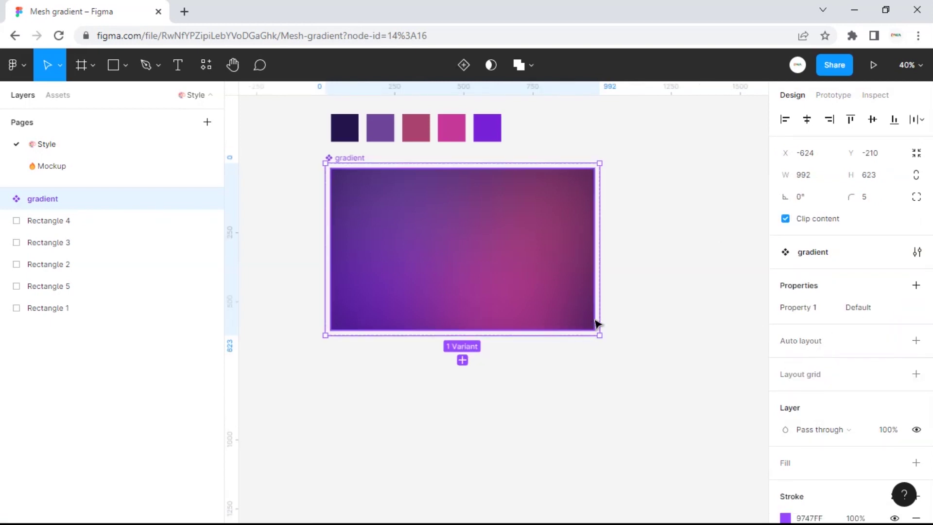
left_click(463, 360)
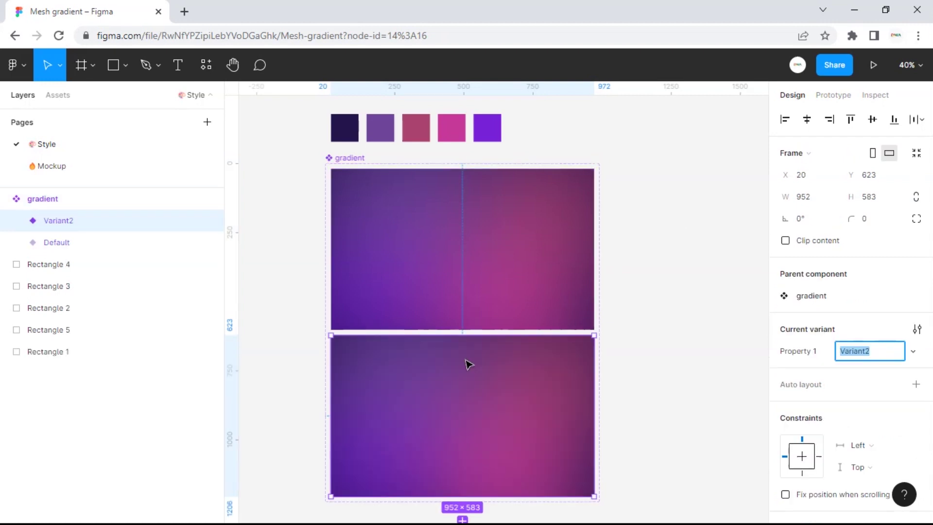
Bring both variant frames into view and select a blob vector inside Variant2.
left_click(667, 301)
left_click_drag(664, 300, 625, 285)
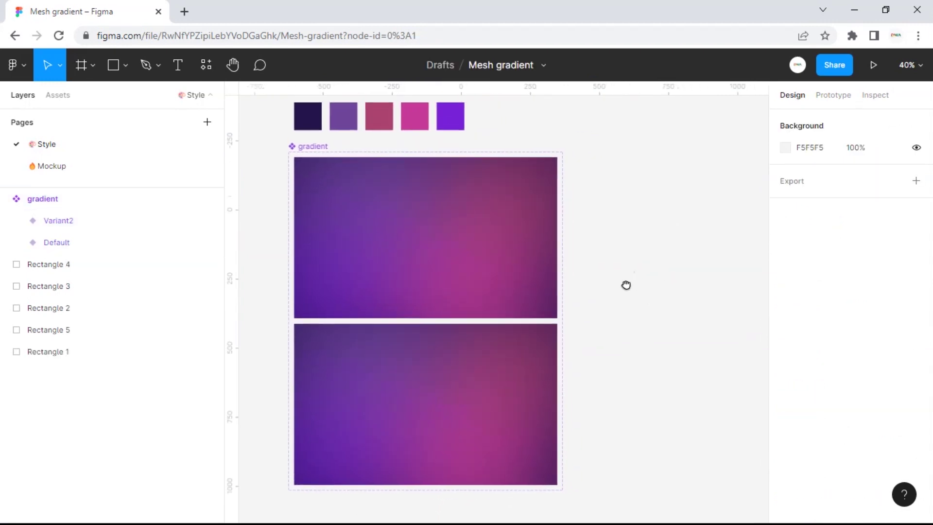
left_click(446, 279)
left_click(421, 397)
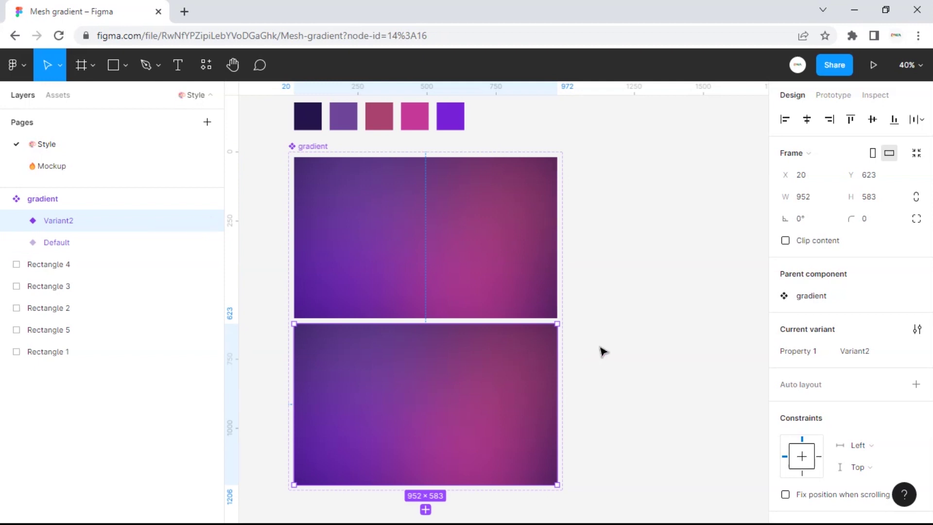
scroll(602, 351, "down", 1)
left_click(631, 307)
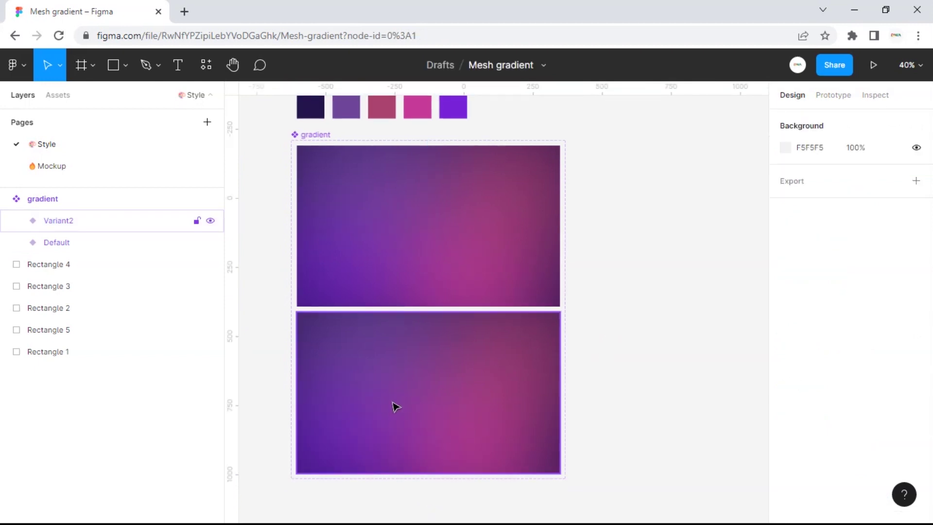
left_click(495, 421)
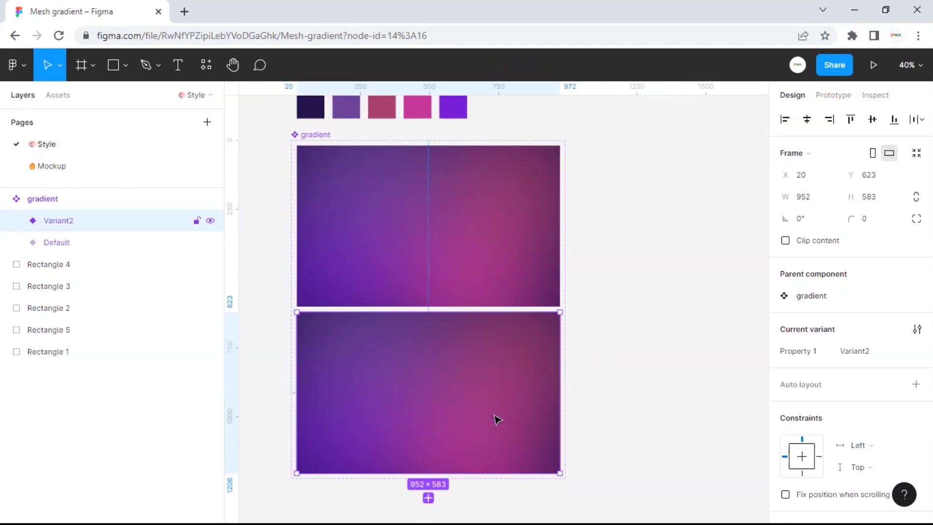
double_click(496, 417)
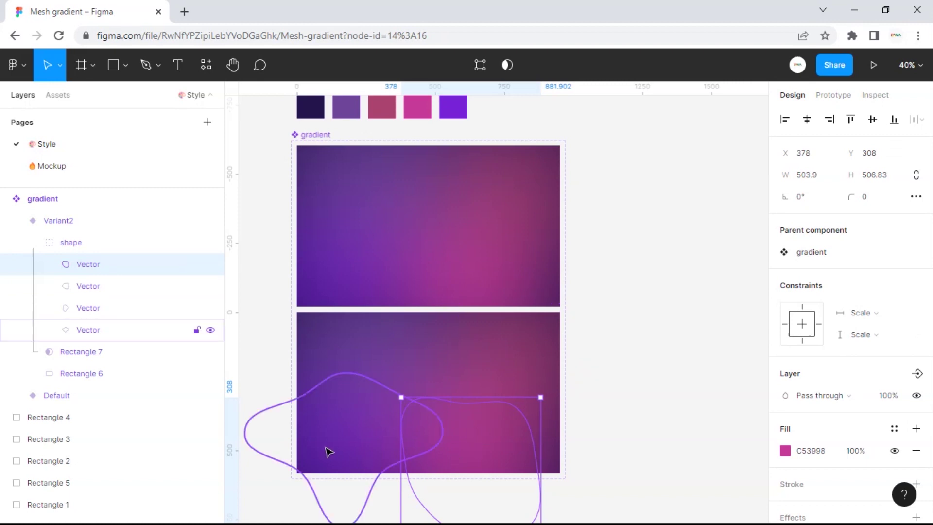
In Variant2, move the 6D459A blob up-right and shift the pink C53998 blob left.
scroll(507, 387, "down", 2)
scroll(507, 387, "left", 1)
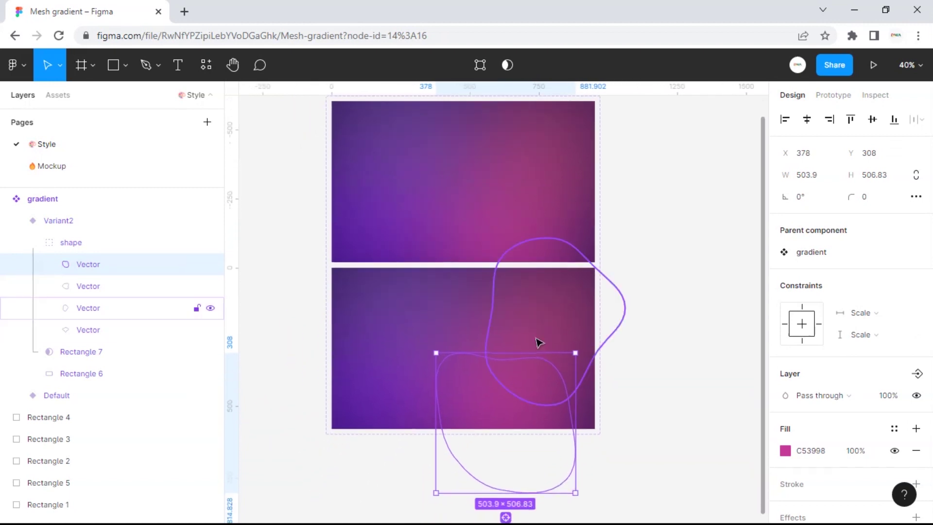
scroll(536, 342, "down", 1)
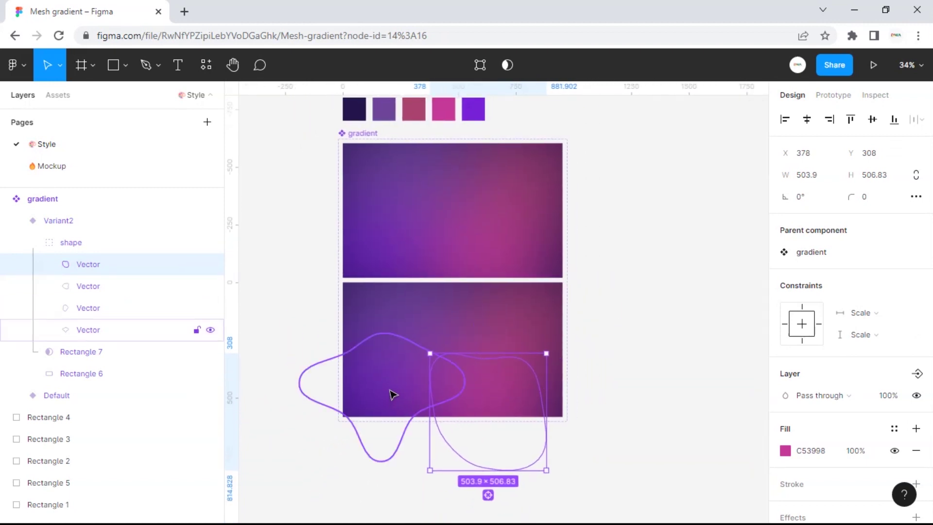
left_click(392, 359)
left_click(397, 321)
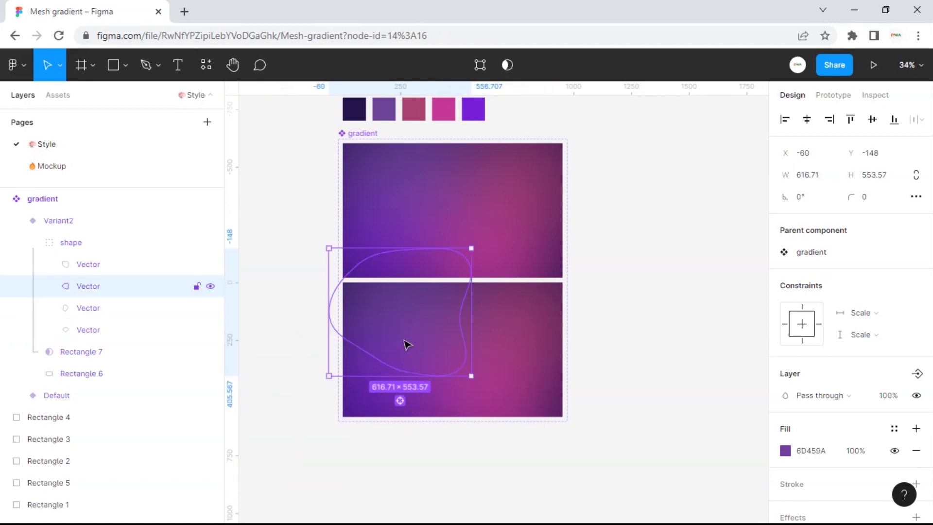
left_click_drag(390, 320, 418, 295)
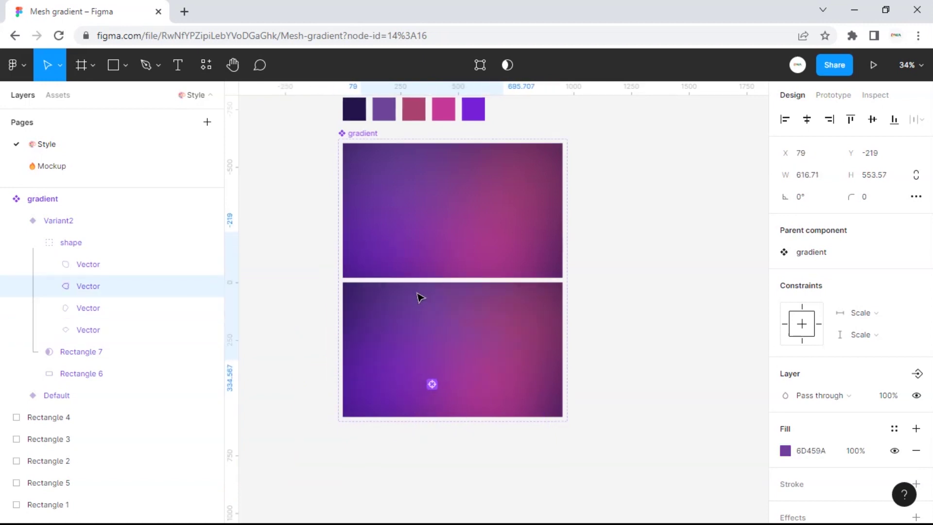
left_click(511, 409)
left_click_drag(508, 413, 474, 426)
left_click_drag(371, 406, 350, 361)
left_click_drag(481, 409, 446, 413)
Move the AA436F blob lower and the 6D459A blob right, then select Variant2's frame.
left_click(544, 335)
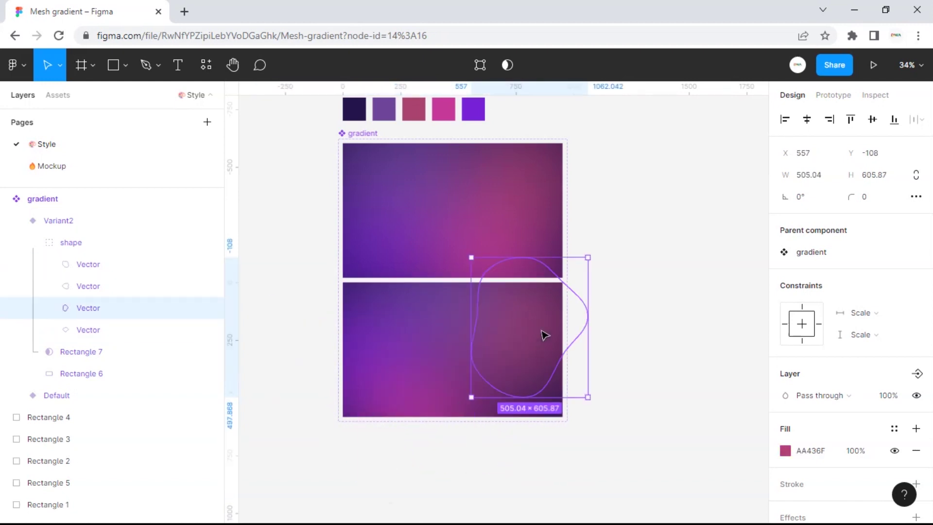
left_click_drag(545, 335, 539, 377)
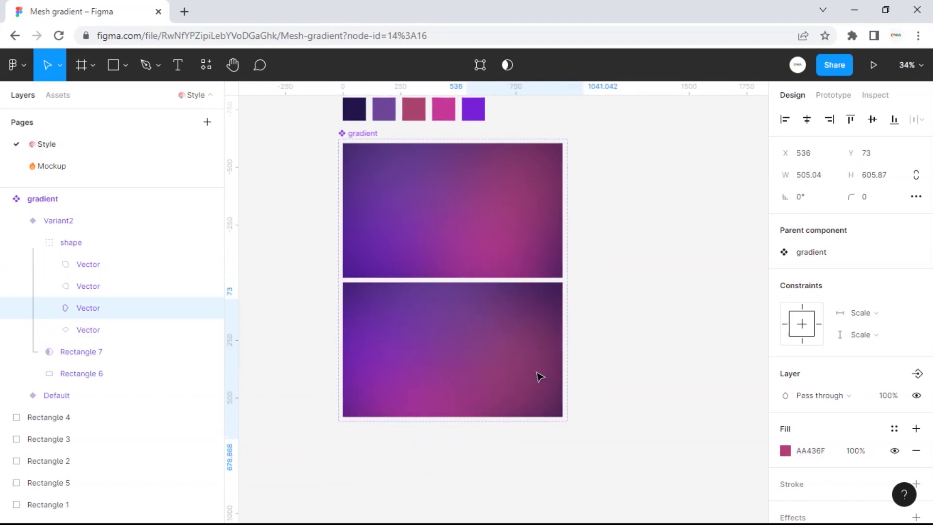
left_click(444, 312)
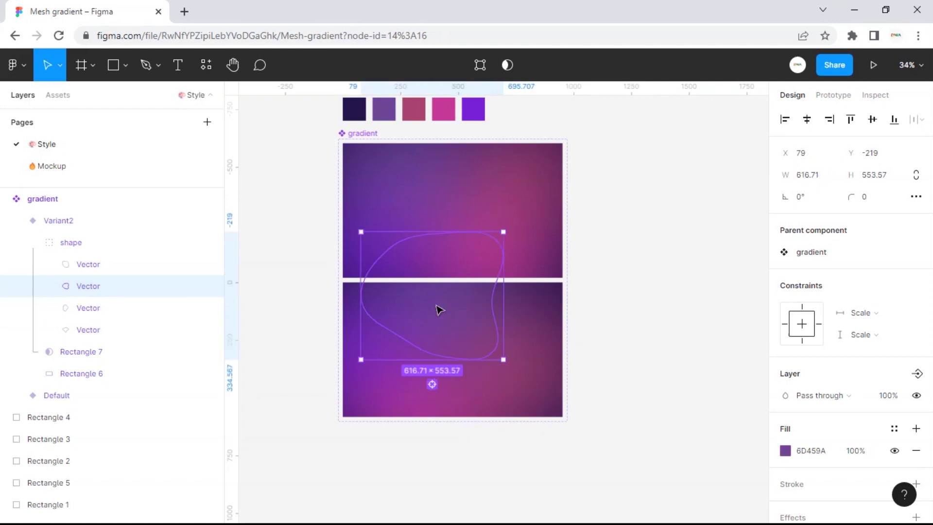
left_click_drag(444, 310, 471, 308)
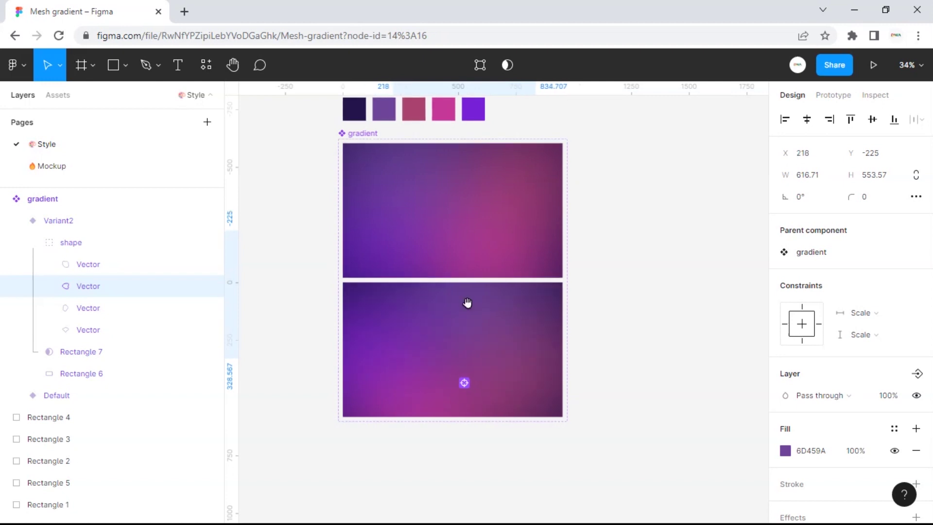
left_click(666, 337)
left_click(518, 358)
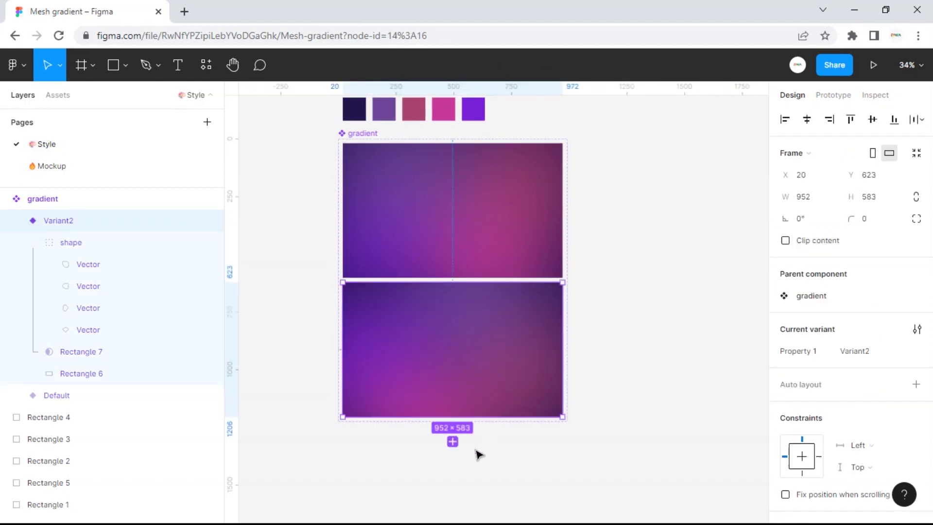
Add Variant3, then move its diamond-like blob up and its 6D459A blob right.
left_click(452, 441)
scroll(612, 413, "down", 3)
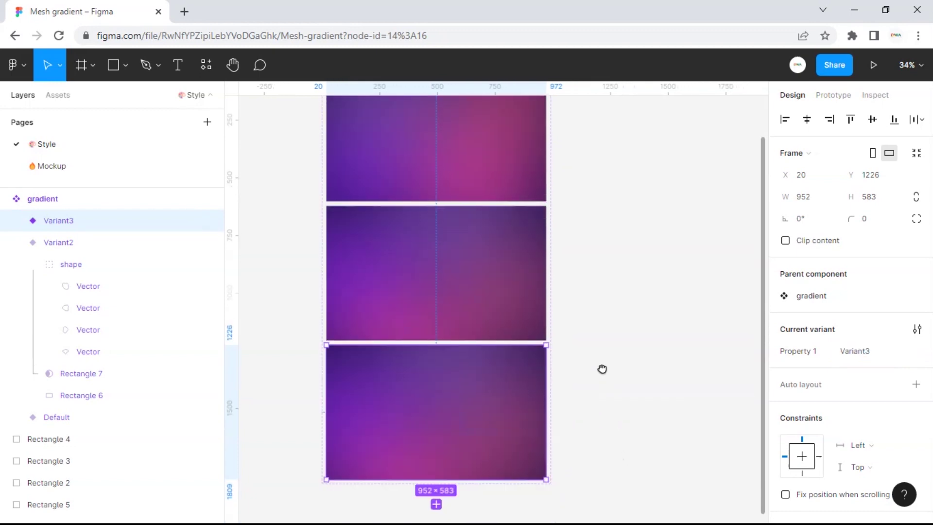
double_click(374, 387)
double_click(372, 385)
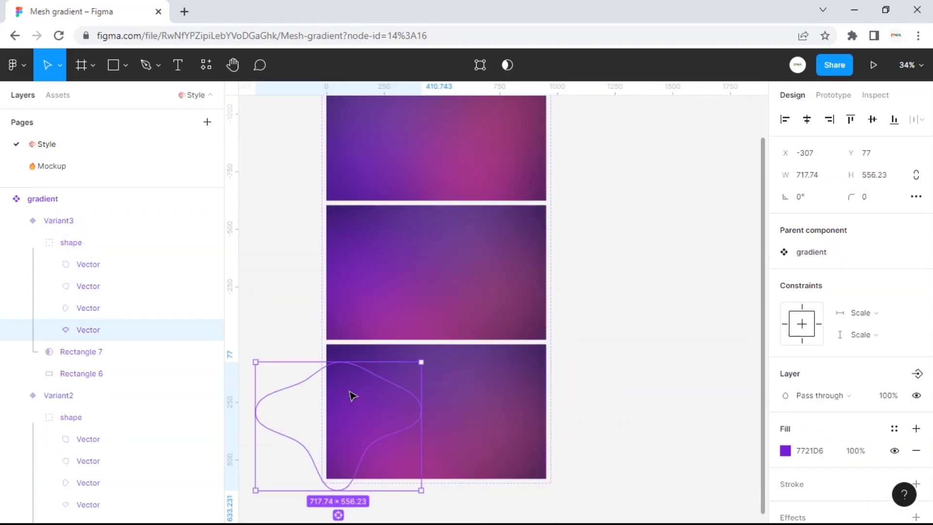
left_click_drag(352, 395, 349, 381)
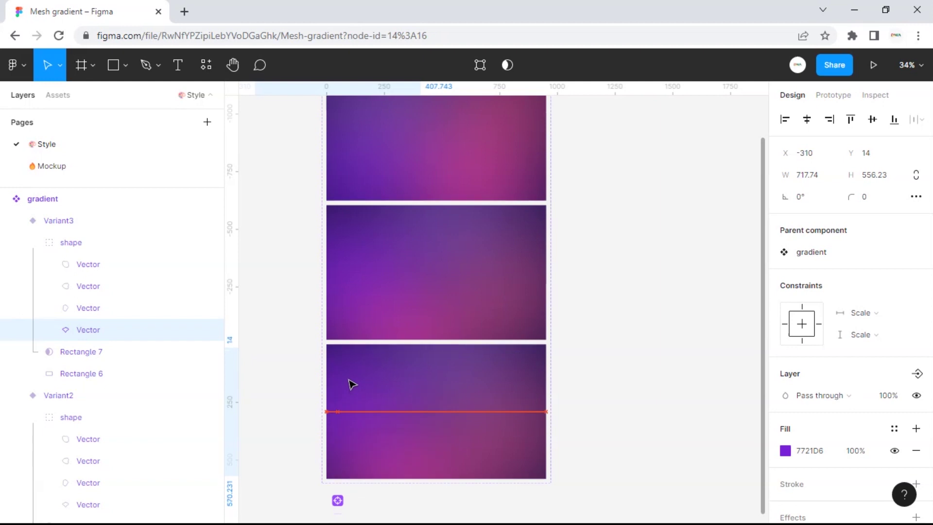
left_click(445, 372)
left_click_drag(445, 372, 507, 371)
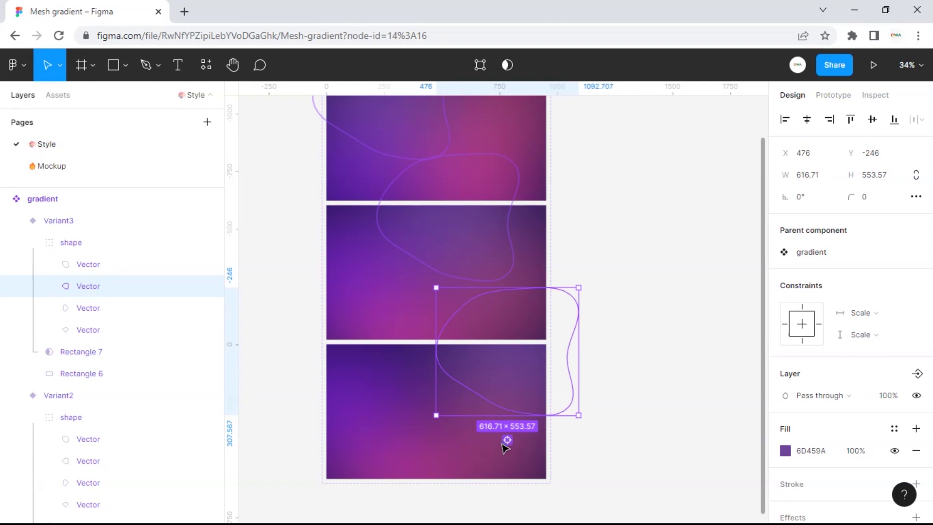
Move Variant3's pink C53998 blob left and its 7721D6 blob right and up.
left_click(528, 451)
left_click_drag(527, 449, 539, 394)
left_click(442, 381)
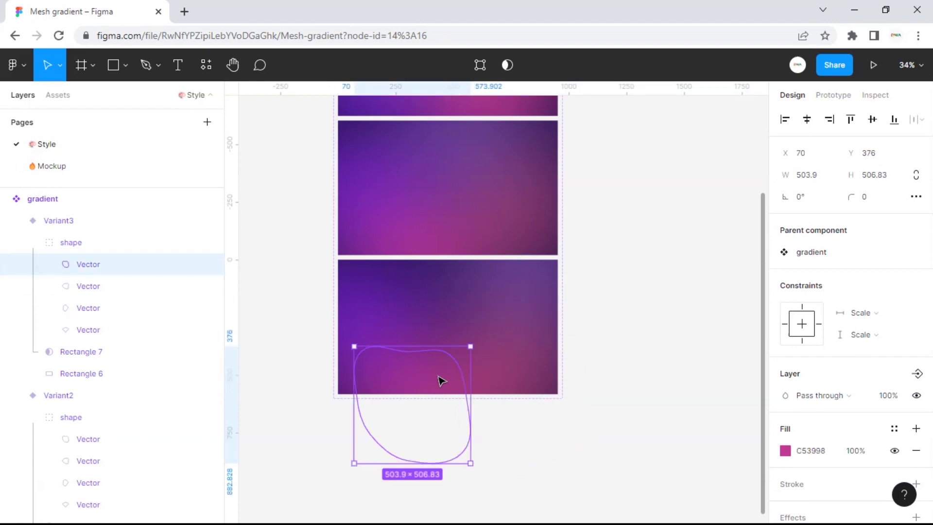
left_click_drag(441, 380, 395, 362)
left_click(387, 298)
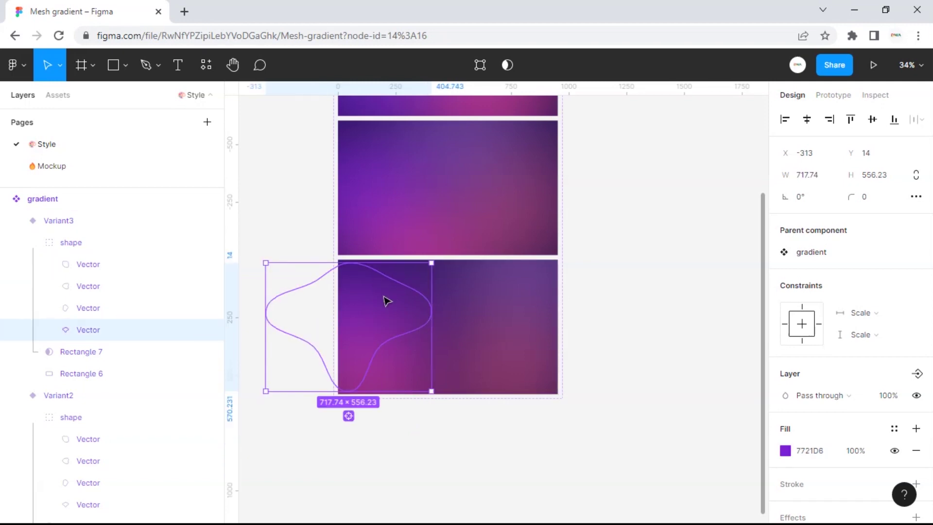
left_click_drag(386, 299, 446, 276)
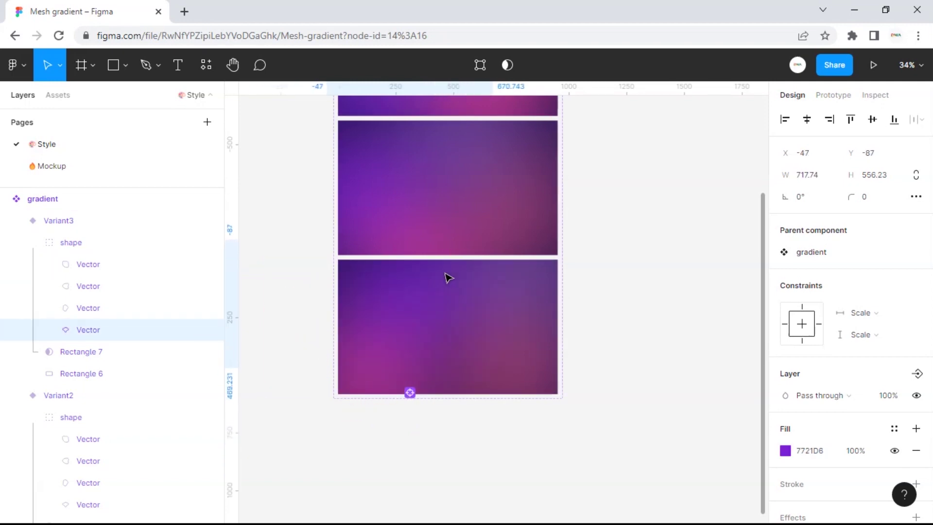
Deselect the blob, review the variants and select the Default variant frame.
left_click(646, 365)
scroll(620, 370, "up", 4)
scroll(619, 371, "down", 3)
scroll(617, 371, "up", 3)
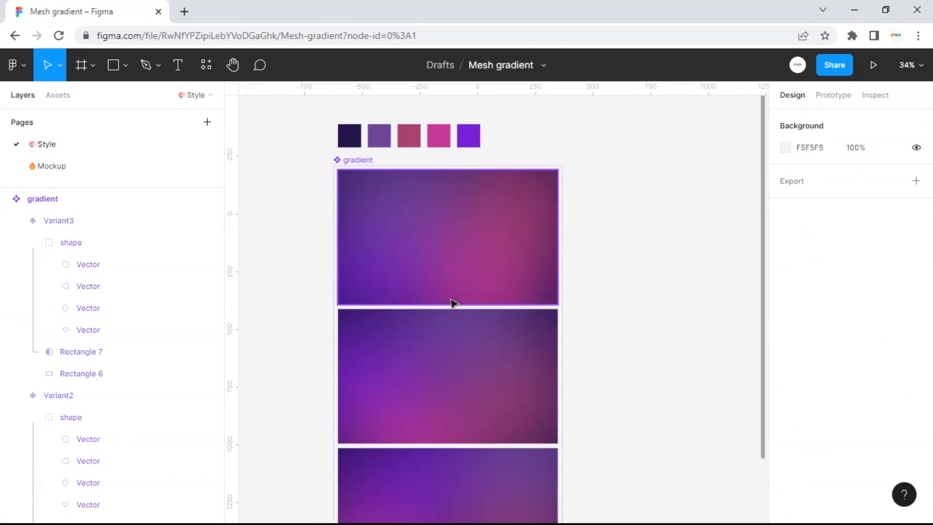
scroll(491, 390, "down", 1)
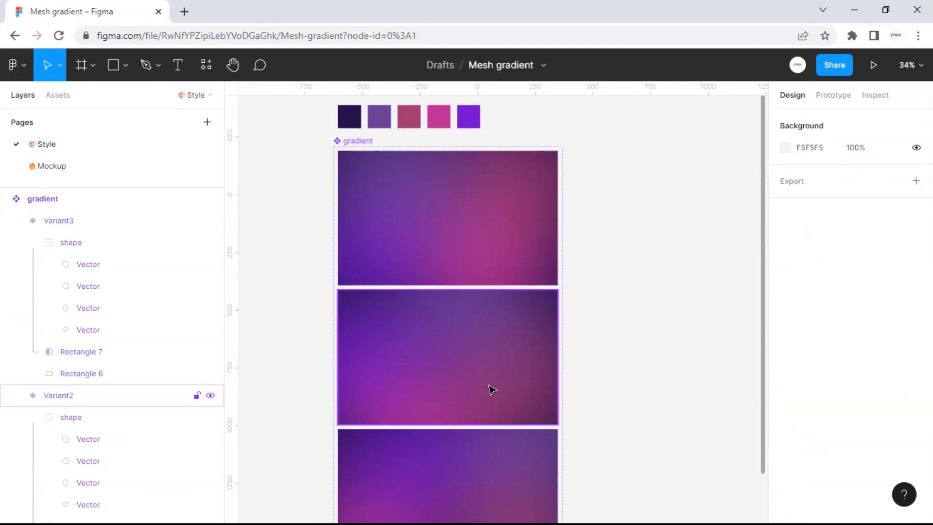
left_click(479, 235)
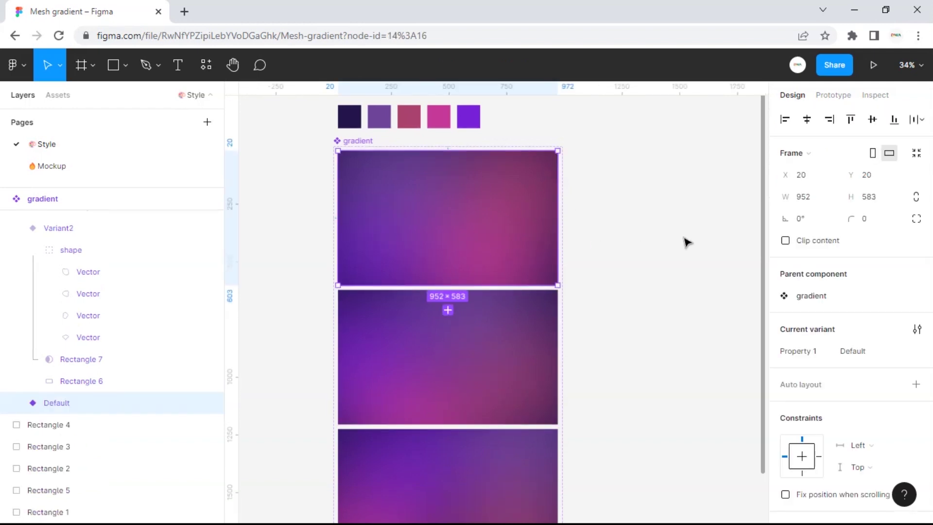
Link Default to Variant2 with After delay 1 ms, Smart animate and Ease out.
left_click(831, 97)
left_click_drag(557, 218, 510, 318)
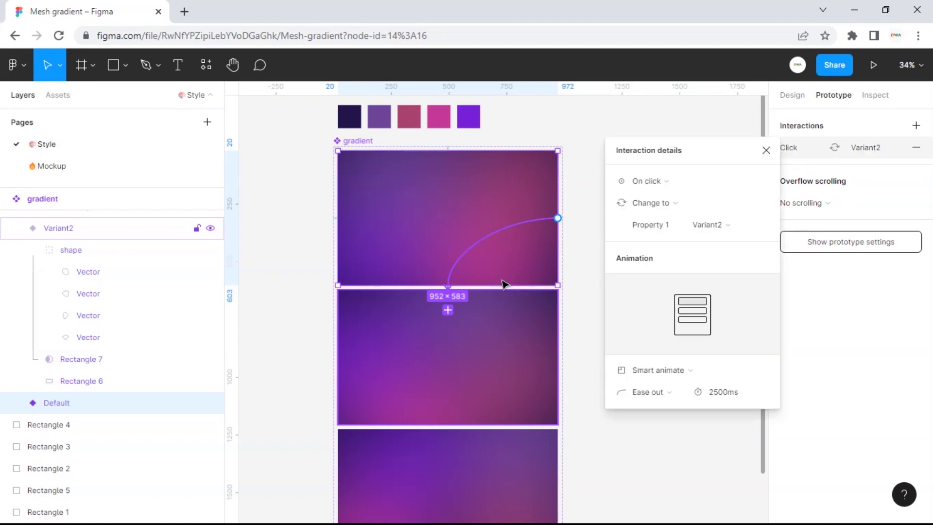
left_click(657, 181)
left_click(646, 351)
left_click(712, 183)
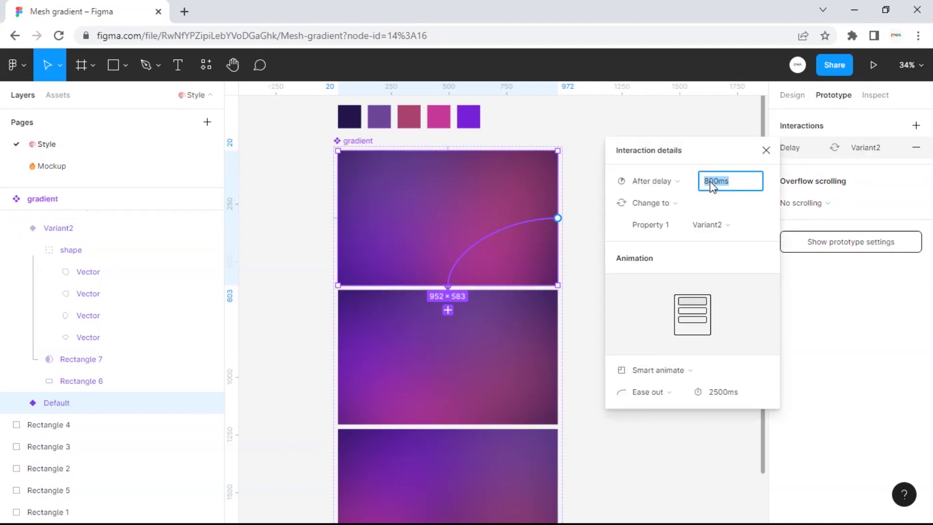
type("1")
left_click(656, 376)
left_click(653, 370)
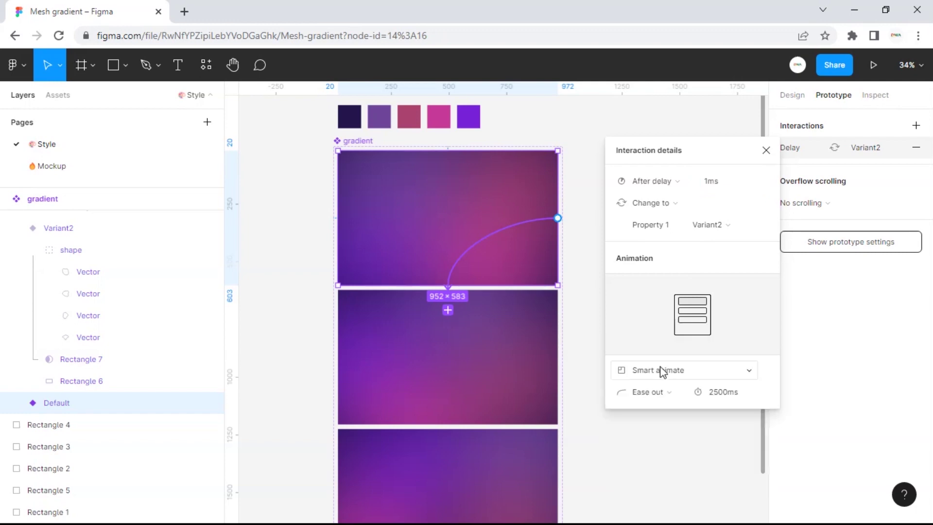
left_click(651, 391)
left_click(642, 326)
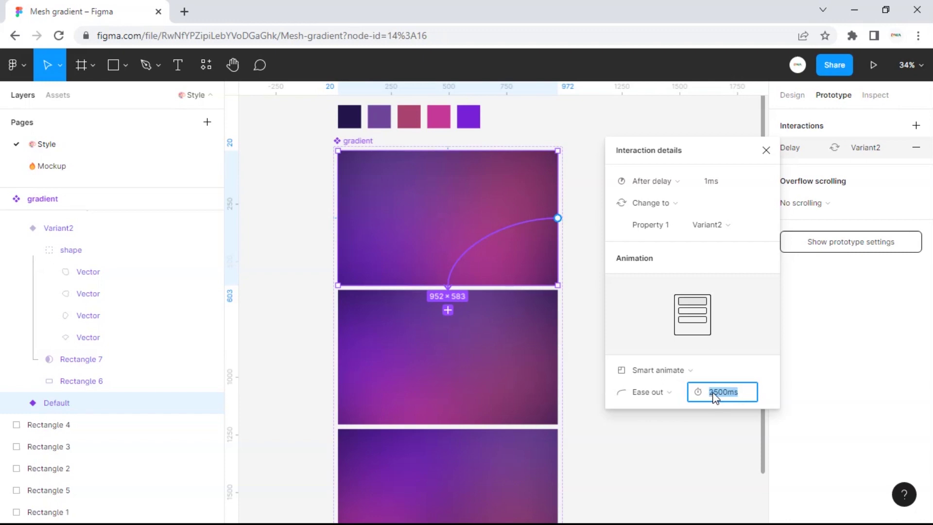
left_click(766, 151)
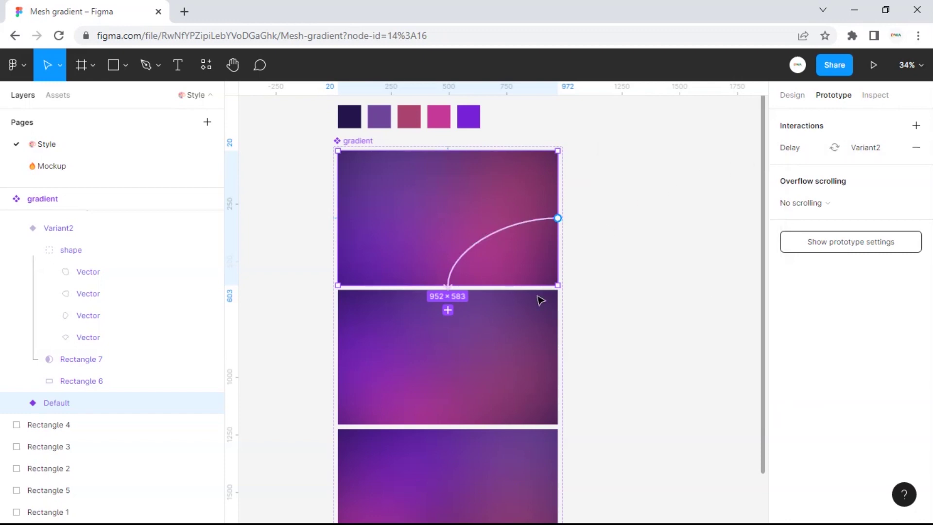
Link Variant2 to Variant3 with After delay 1 ms, Smart animate, Ease out, 2500 ms.
left_click(515, 354)
scroll(578, 349, "down", 2)
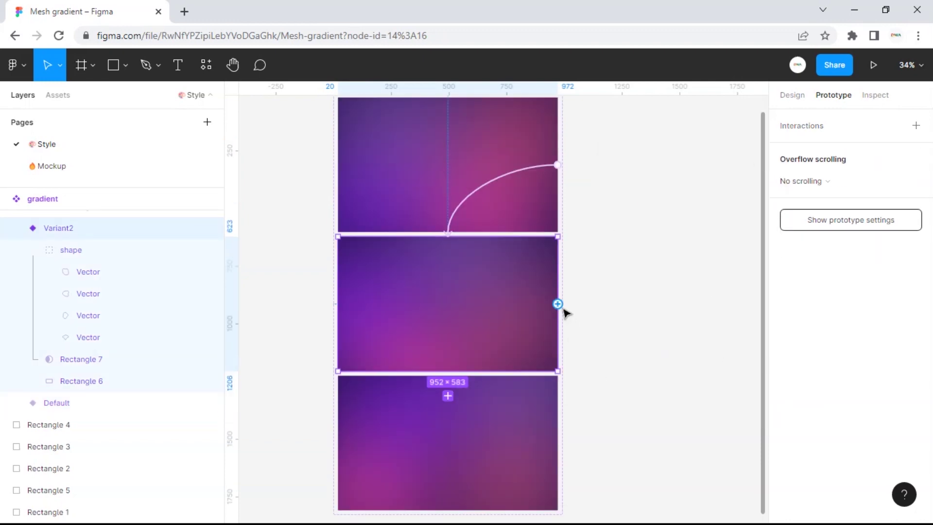
left_click_drag(557, 304, 497, 415)
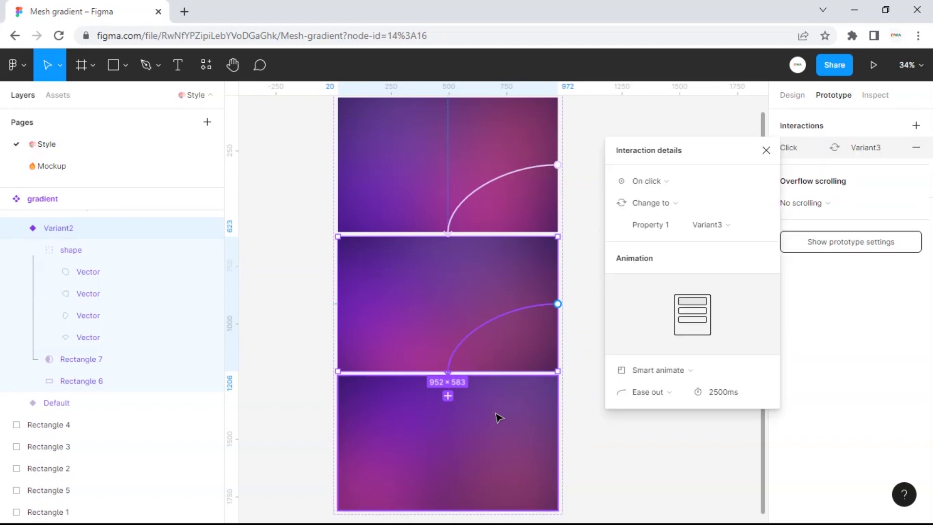
left_click(662, 182)
left_click(639, 352)
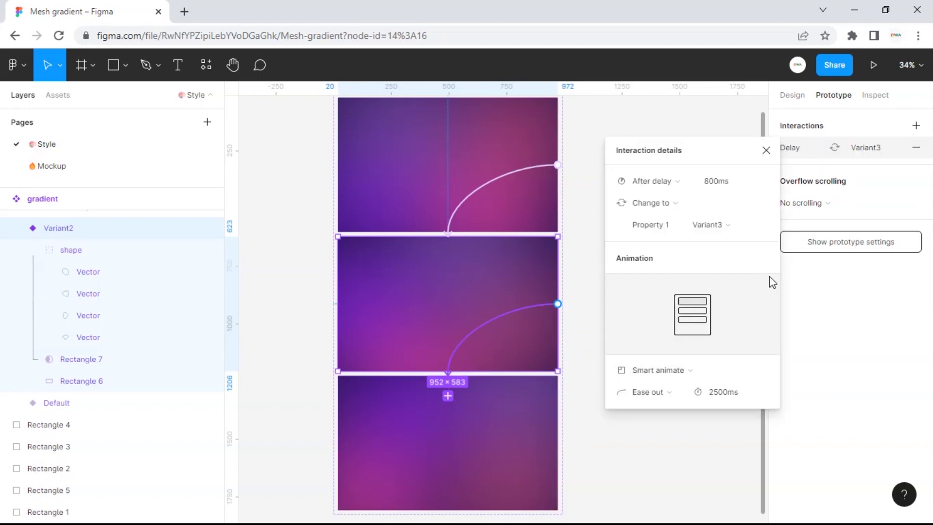
left_click(721, 186)
left_click(666, 395)
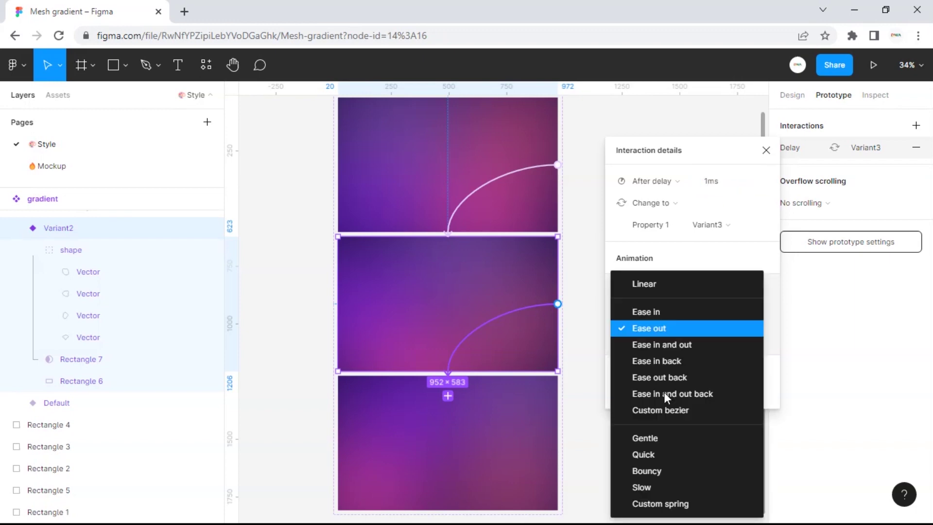
left_click(657, 328)
left_click(727, 397)
left_click(514, 423)
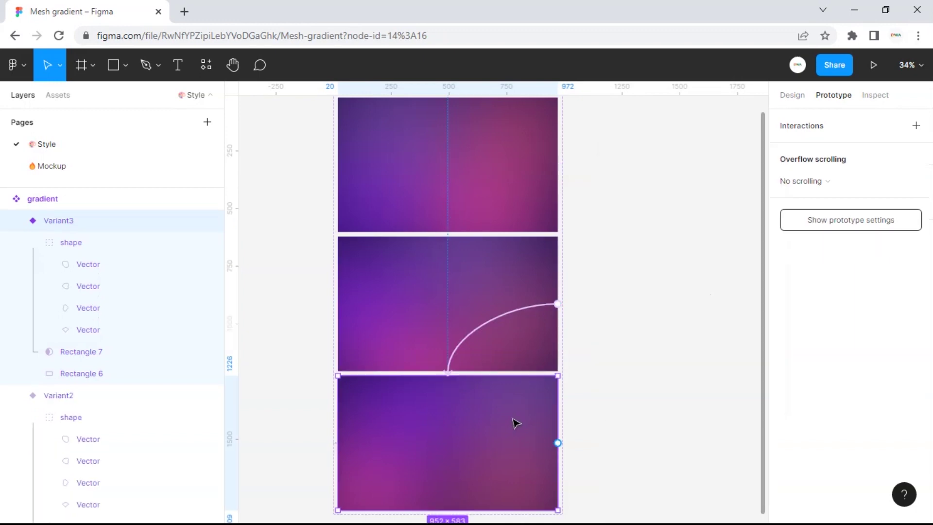
Link Variant3 back to Default with After delay 1 ms and an Ease out curve.
scroll(607, 393, "down", 1)
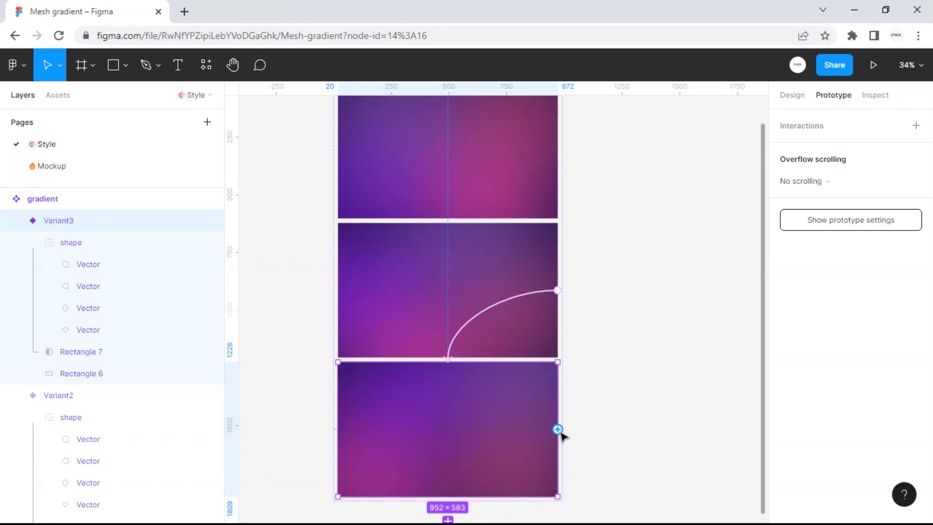
left_click_drag(558, 430, 491, 165)
left_click(663, 186)
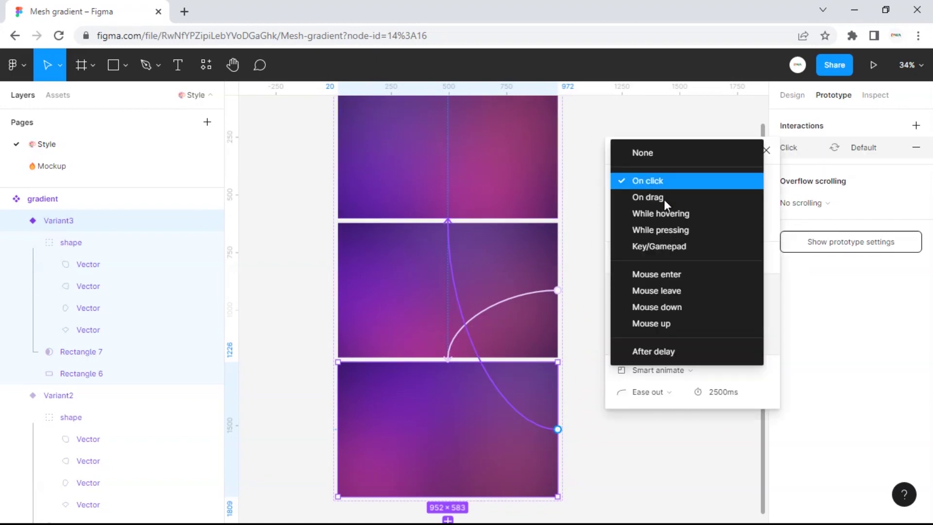
left_click(638, 351)
left_click(712, 184)
type("1")
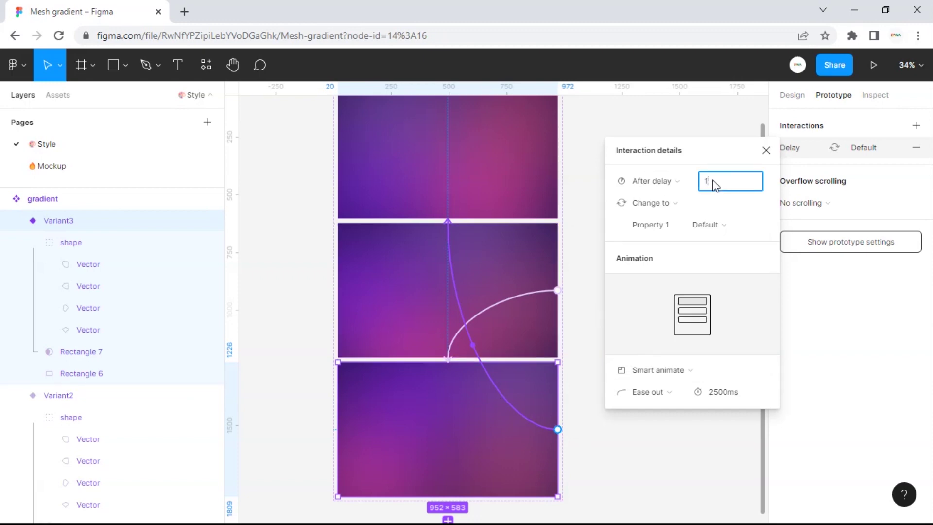
left_click(646, 392)
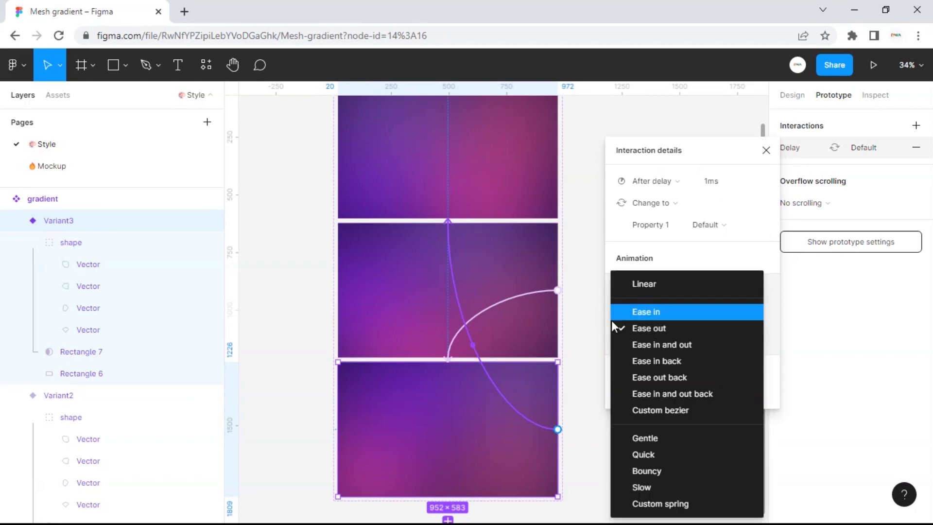
left_click(625, 329)
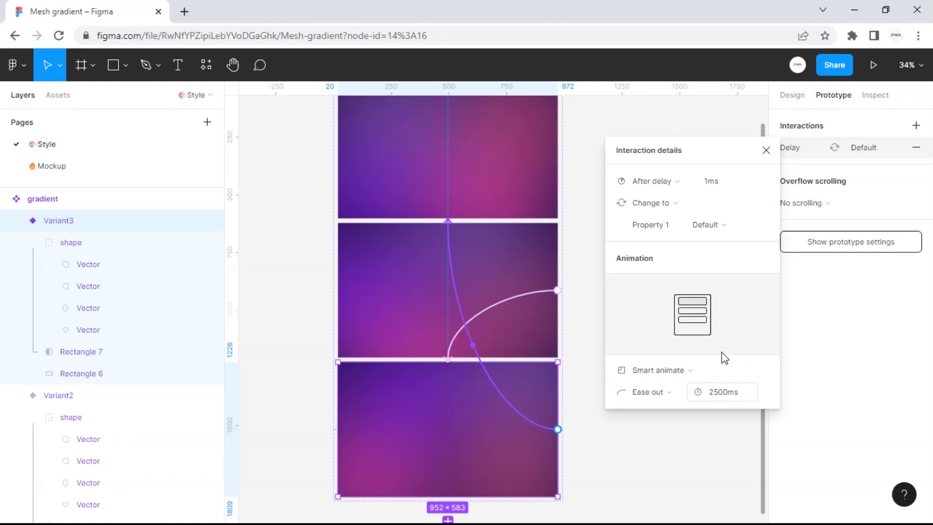
key("Escape")
Clear the variant selection and reframe the canvas around the gradient.
scroll(646, 287, "up", 2)
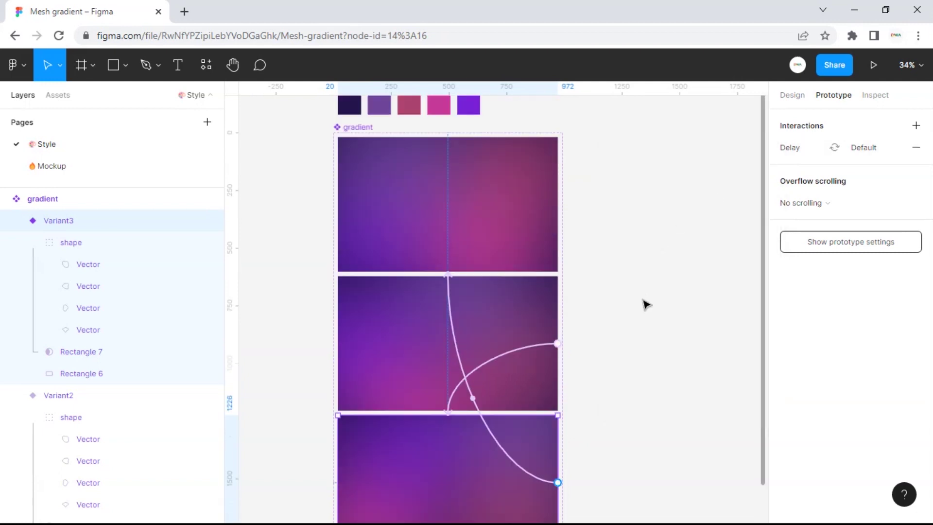
left_click(643, 304)
scroll(616, 271, "down", 3)
left_click_drag(600, 275, 571, 285)
scroll(466, 294, "up", 2)
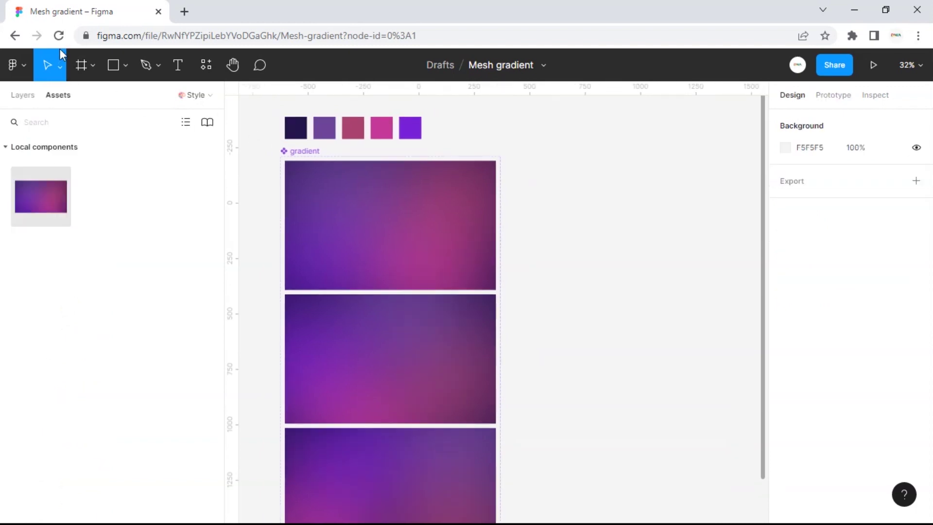
left_click(82, 66)
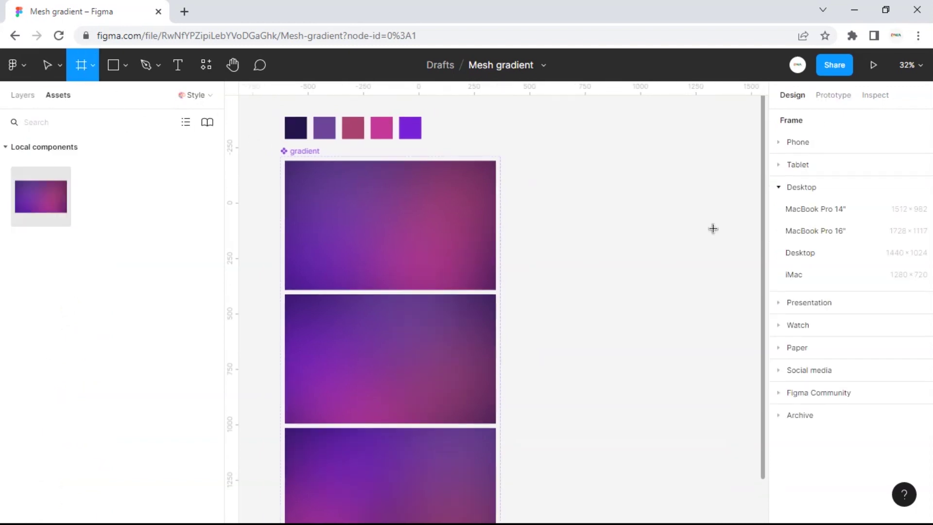
Draw a new frame beside the gradient component and check the component's width and height.
left_click_drag(509, 156, 740, 289)
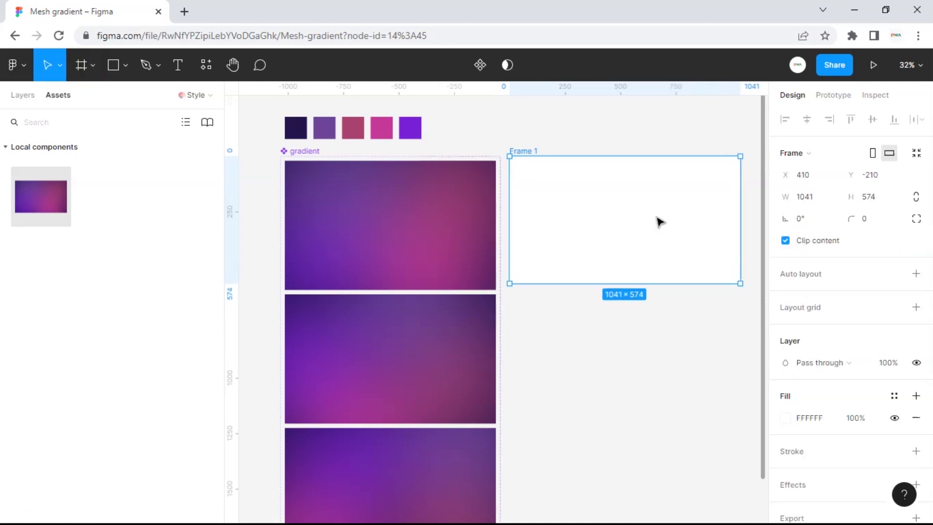
left_click(422, 204)
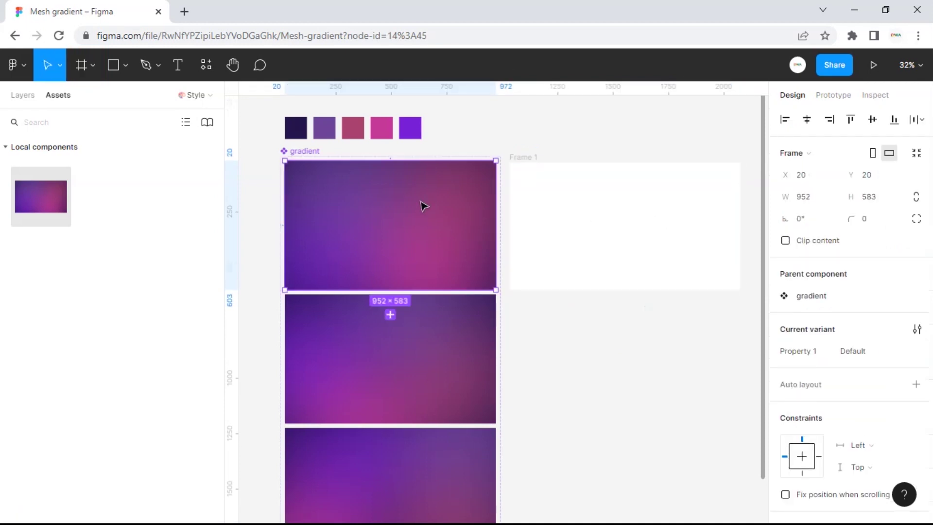
left_click(818, 207)
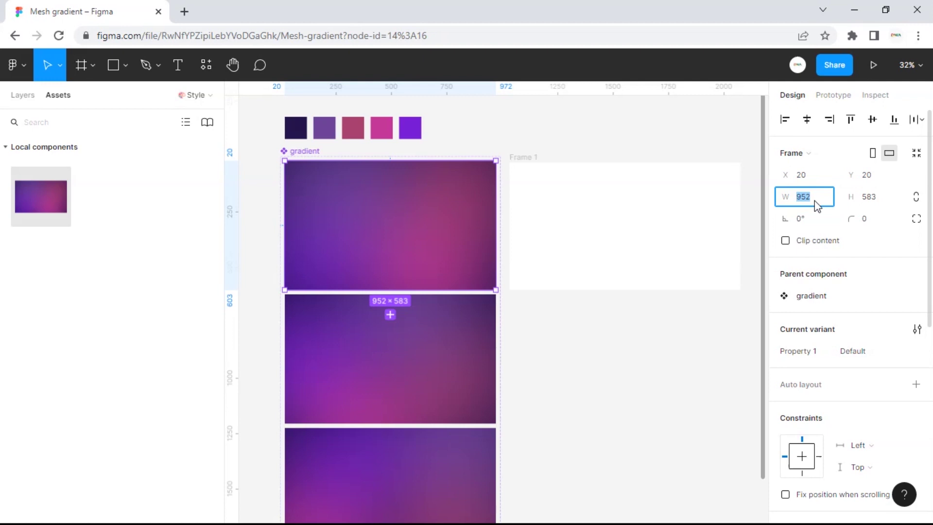
left_click(871, 206)
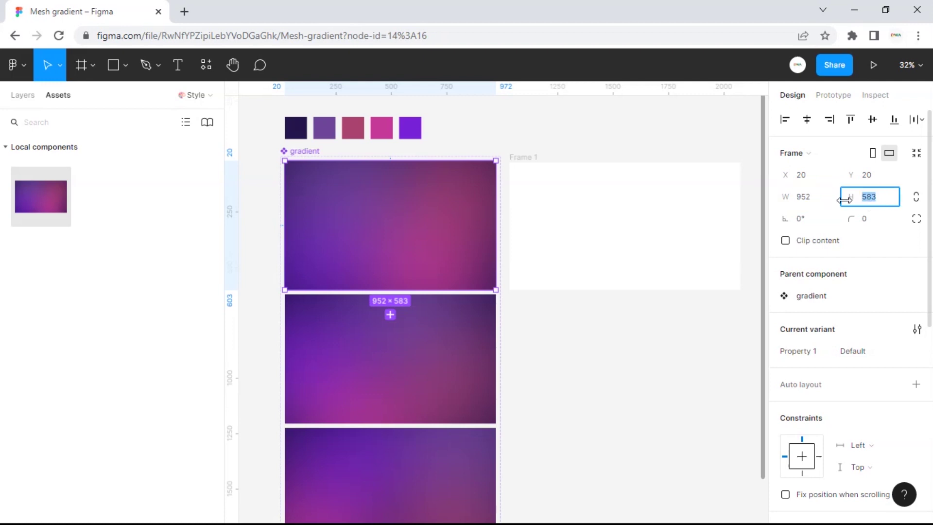
left_click(811, 201)
Size Frame 1 to 952 × 583 and drop a gradient instance into it.
left_click(635, 212)
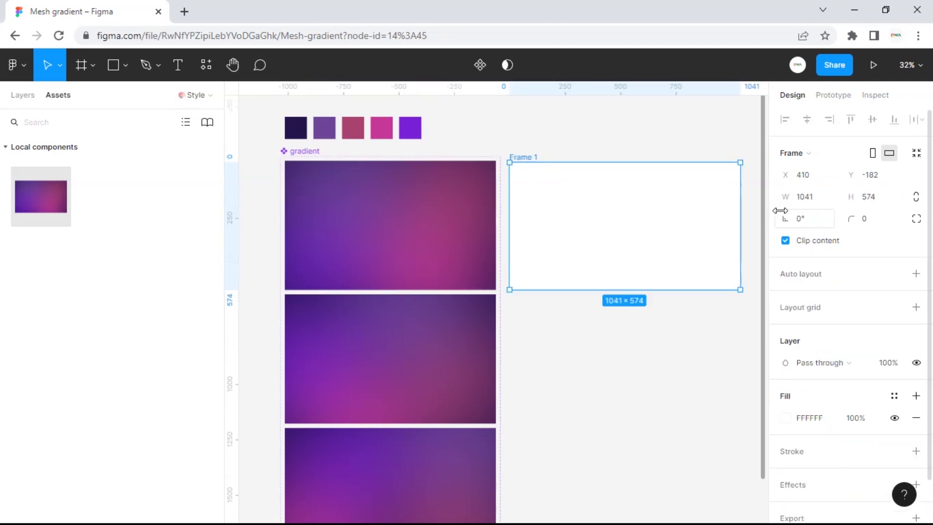
left_click(820, 204)
type("952")
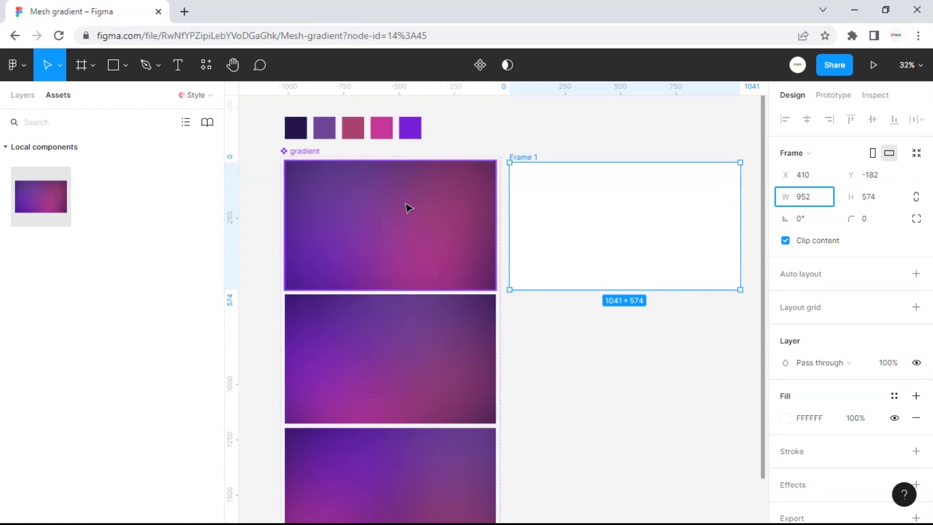
left_click(406, 206)
left_click(881, 203)
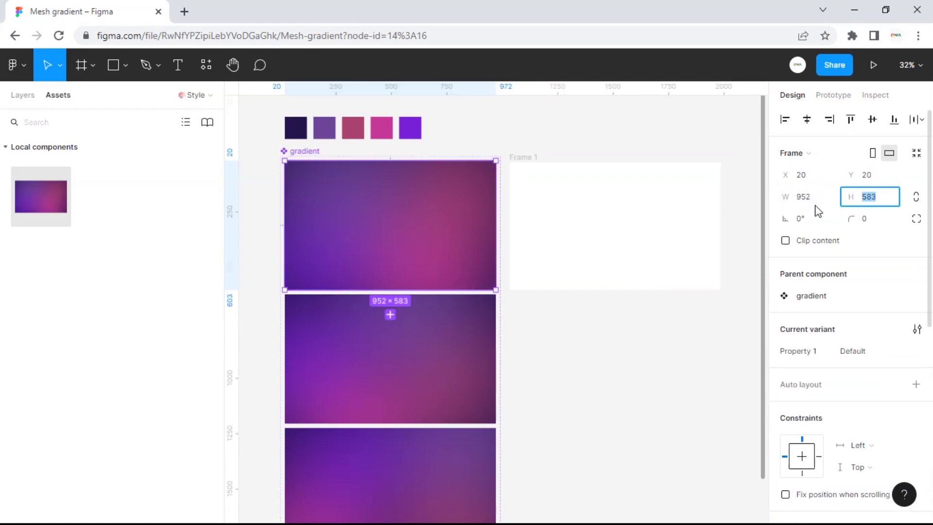
left_click(607, 212)
left_click(888, 199)
type("583")
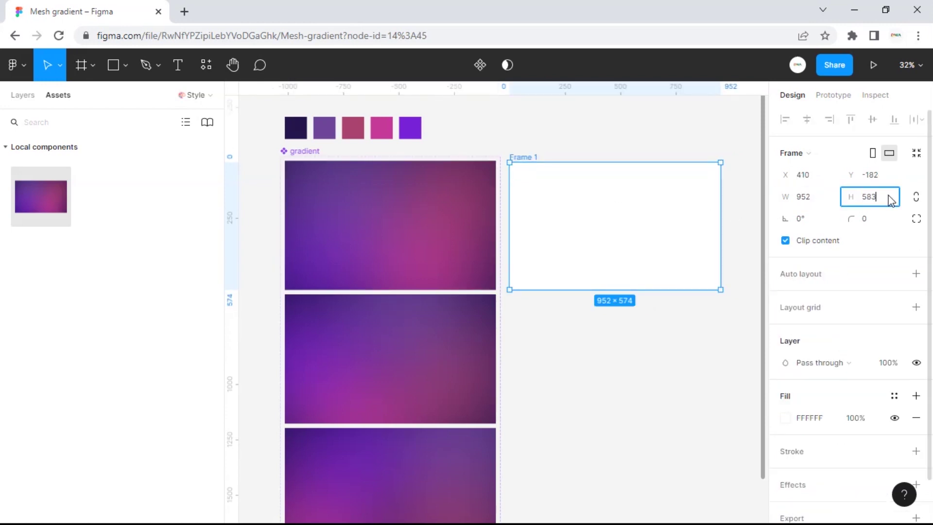
key("Return")
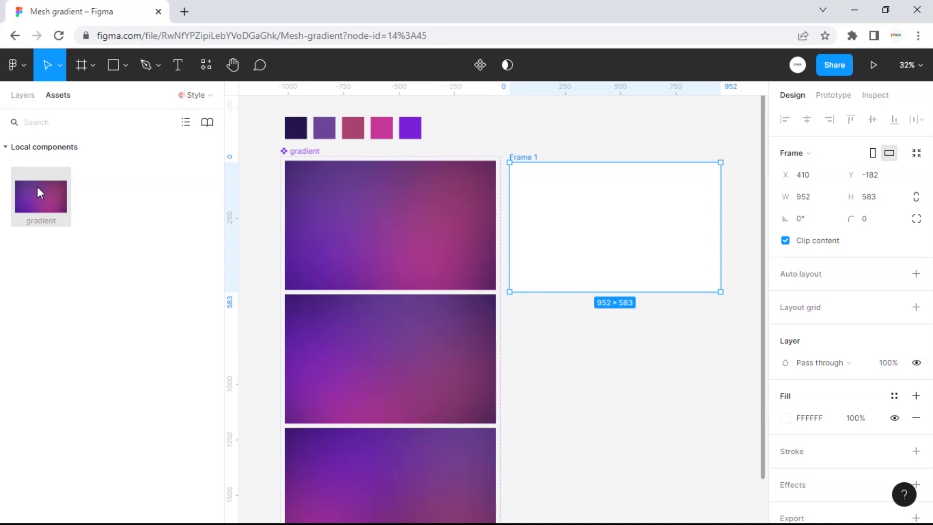
left_click_drag(37, 186, 584, 206)
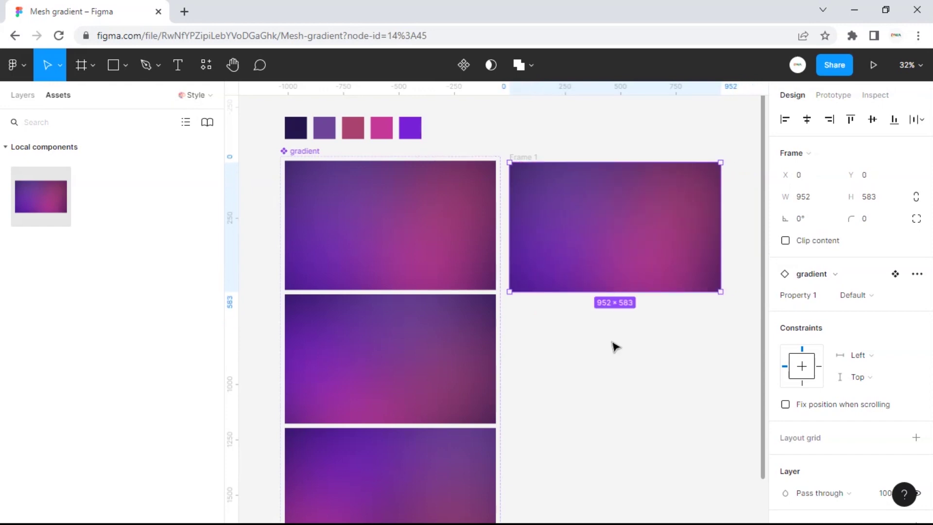
Switch between the layer list and local components library, then check Frame 1's selection.
left_click(32, 96)
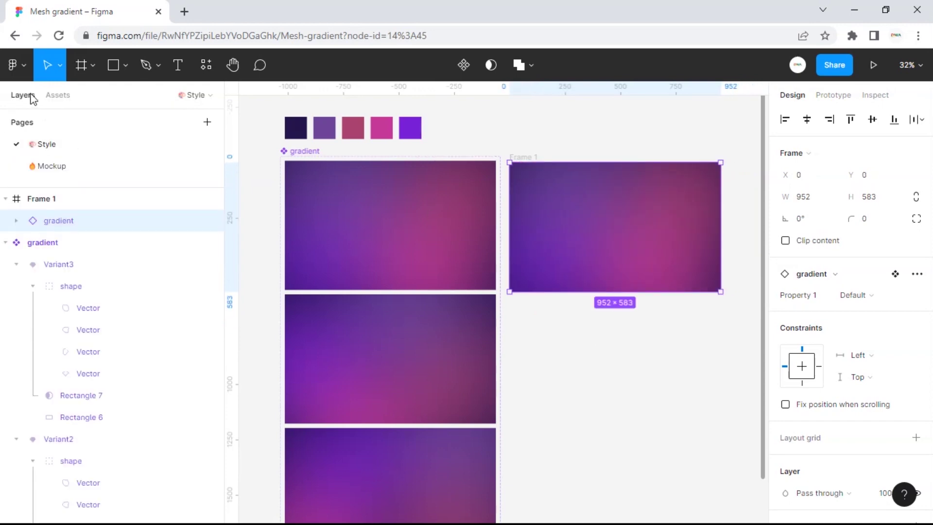
left_click(58, 99)
left_click(32, 97)
left_click(56, 100)
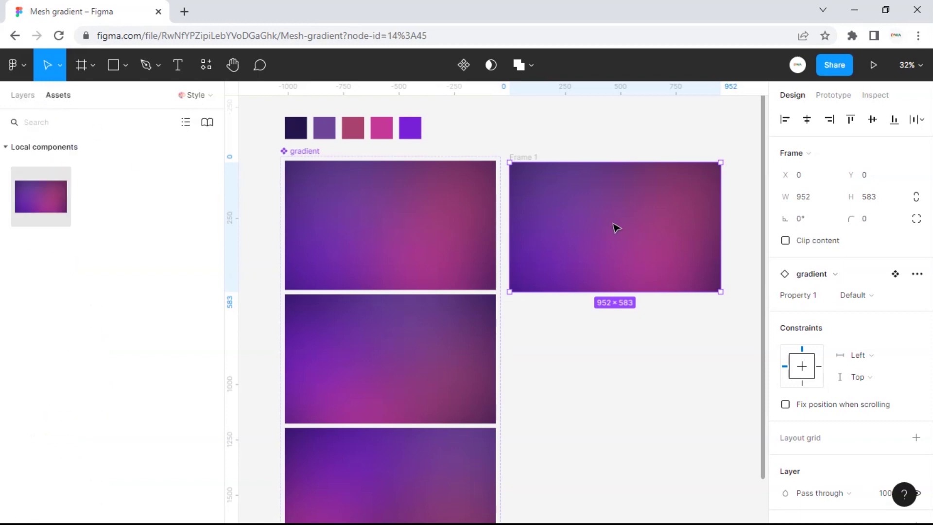
left_click(602, 354)
left_click(575, 210)
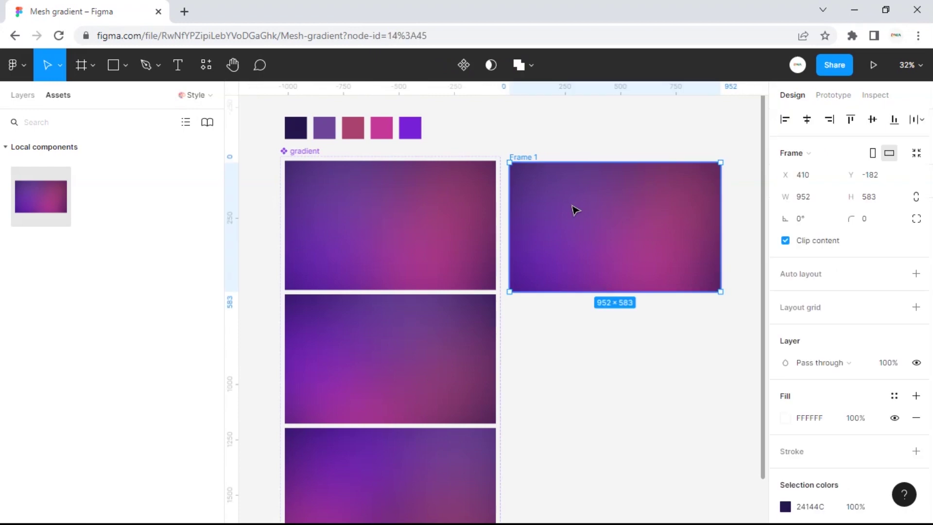
left_click(568, 146)
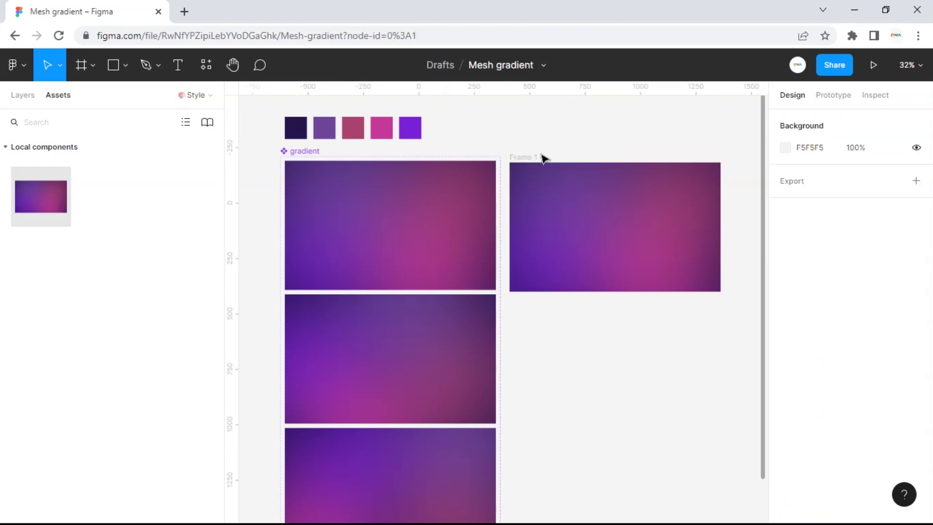
left_click(514, 158)
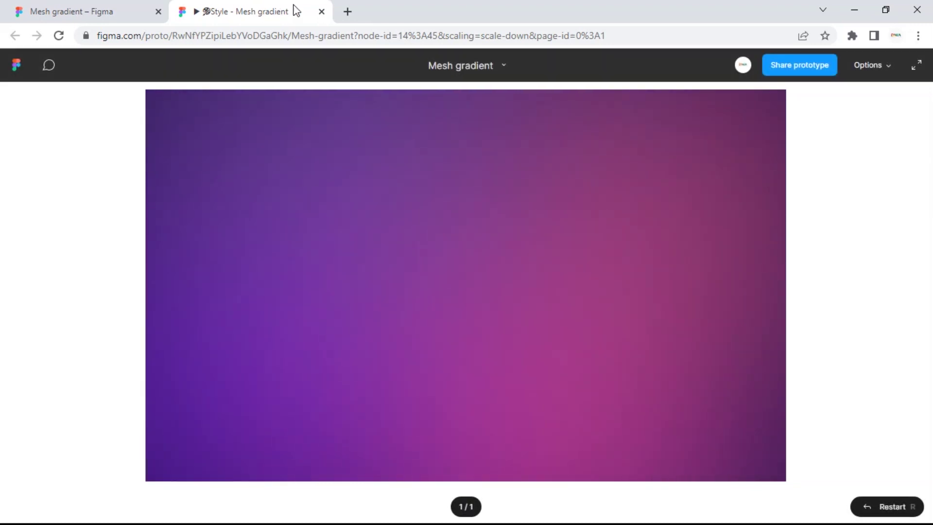
left_click(321, 12)
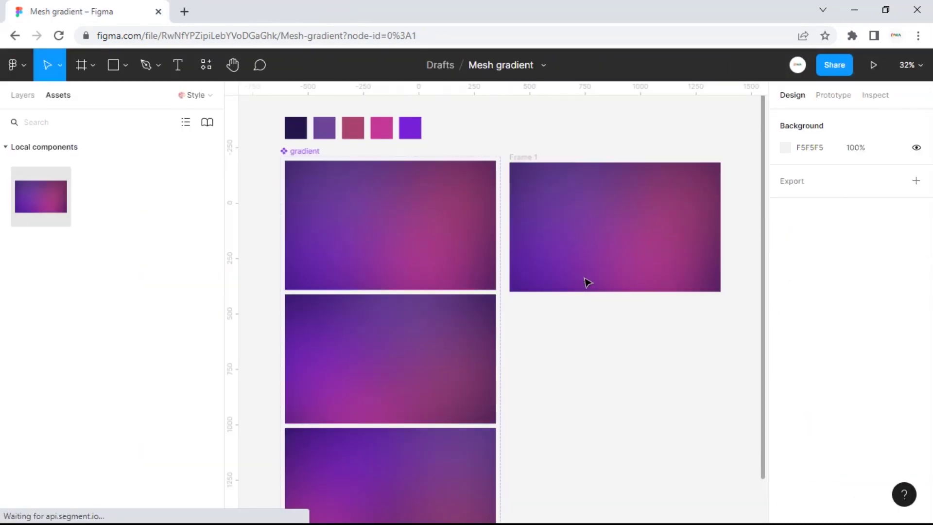
Go to the Mockup page and locate the MacBook Pro 14" - 1 frame.
scroll(482, 321, "down", 1)
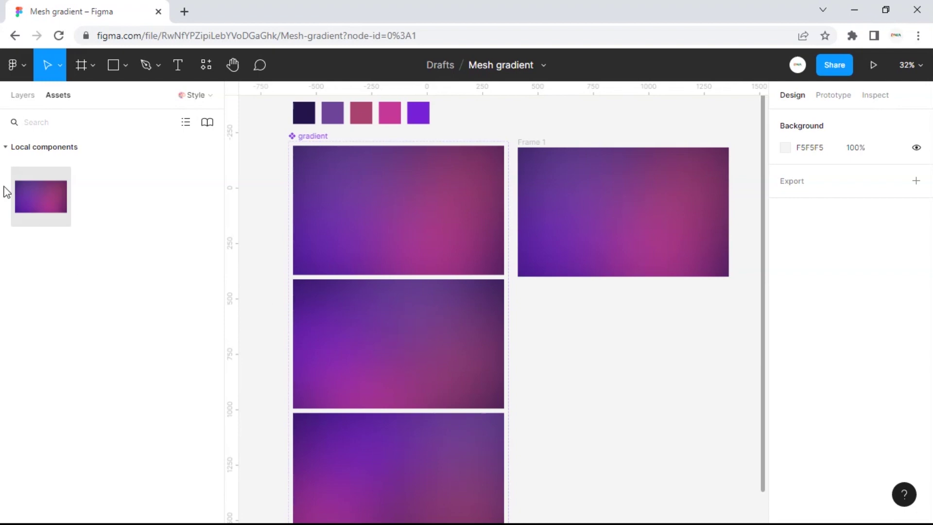
left_click(19, 95)
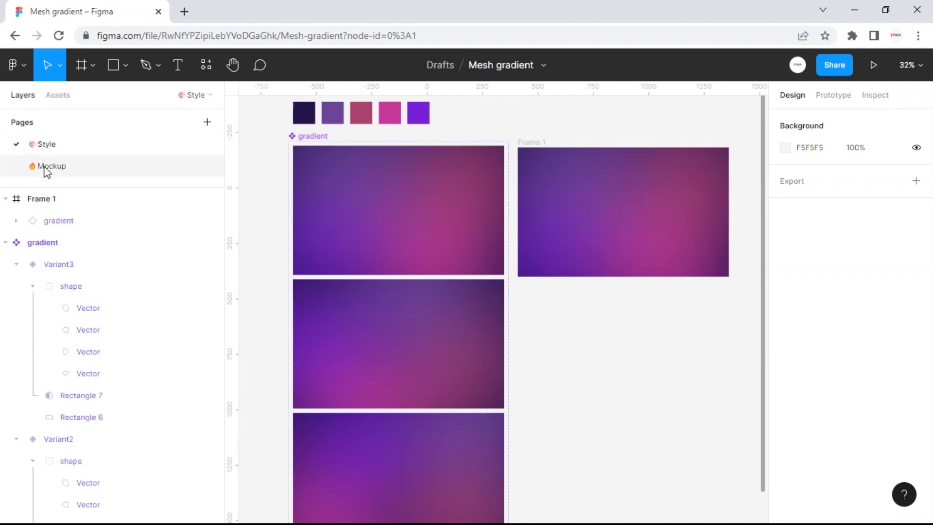
left_click(46, 167)
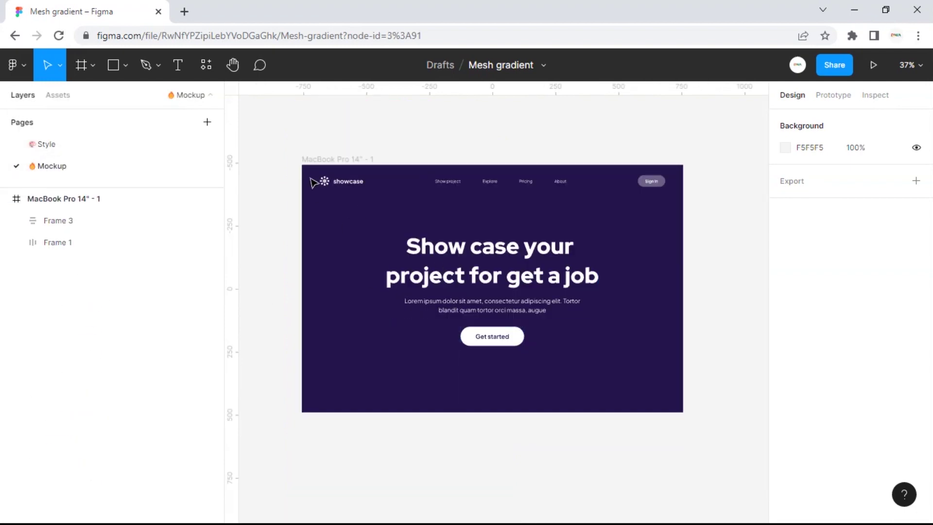
left_click(328, 159)
left_click(510, 138)
Place a gradient instance behind the hero content, stretched from the top-left to fill the MacBook frame.
left_click(57, 96)
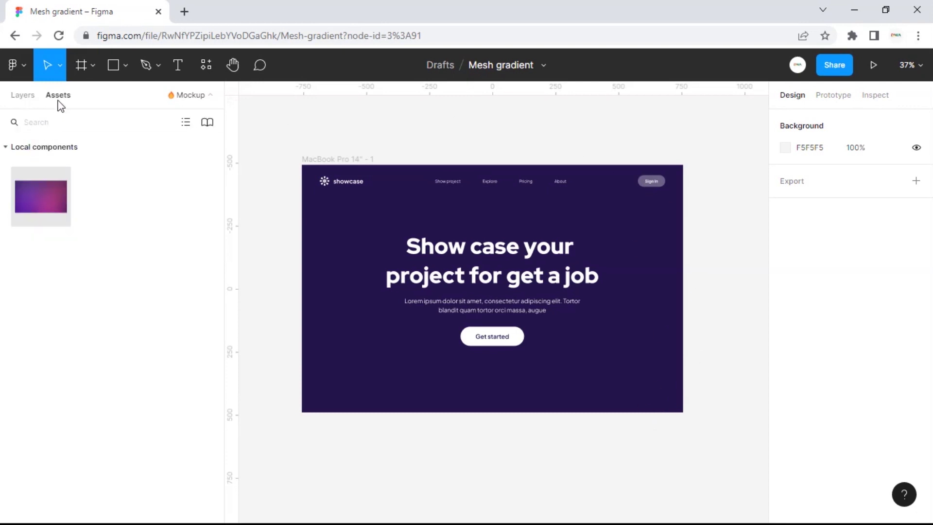
left_click_drag(37, 197, 394, 403)
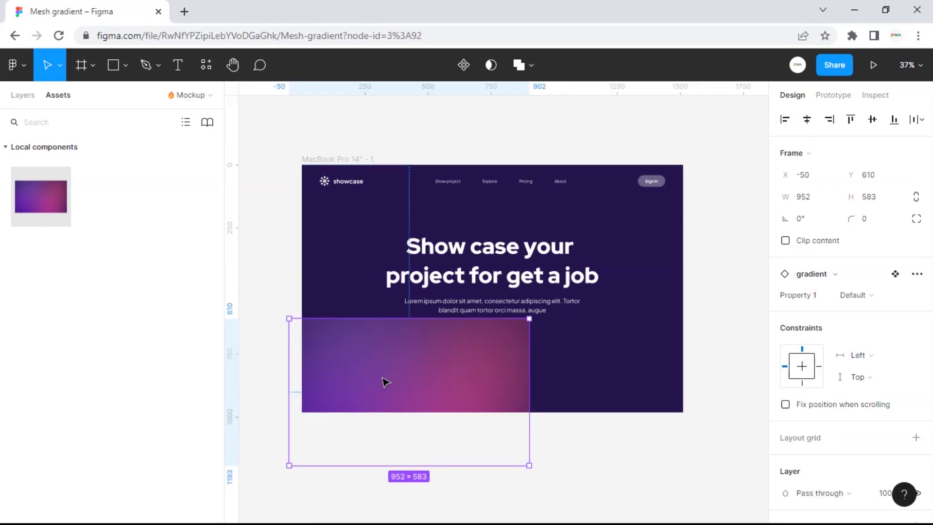
left_click(23, 95)
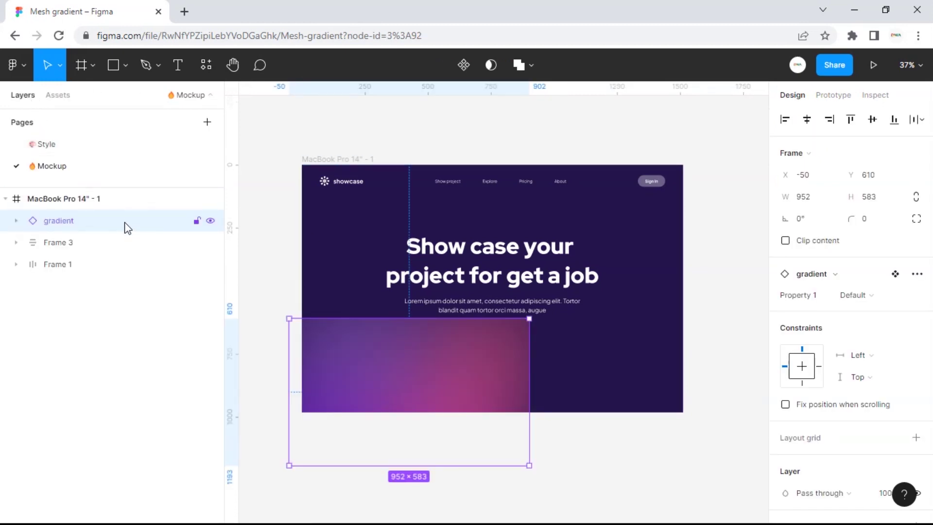
left_click_drag(127, 227, 128, 282)
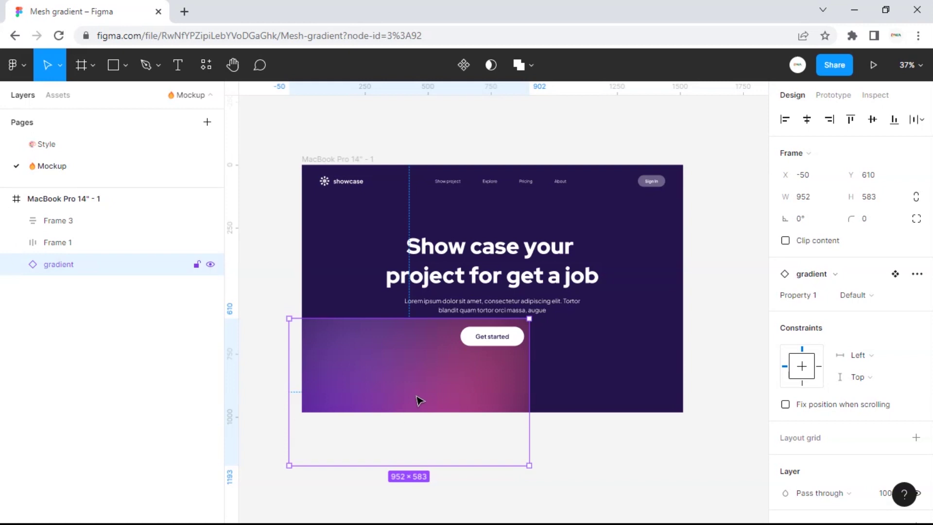
left_click_drag(427, 386, 440, 235)
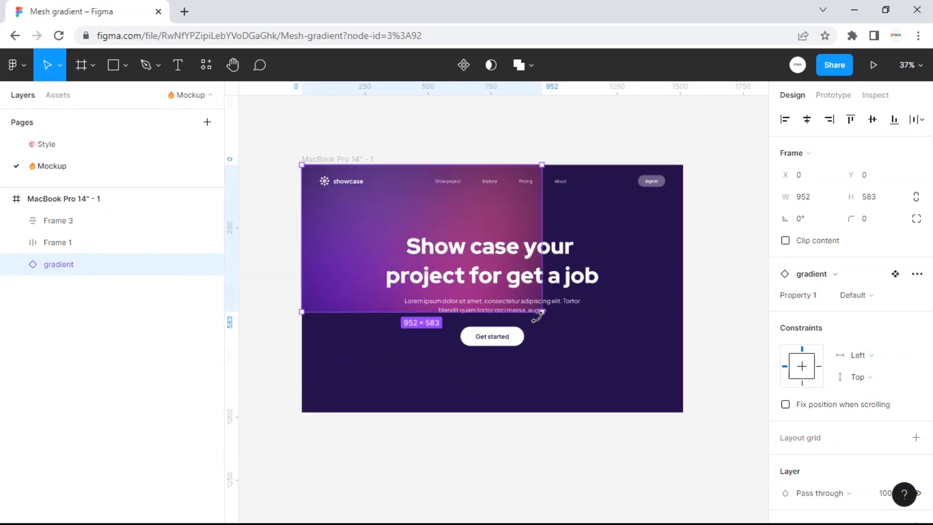
left_click_drag(540, 314, 620, 389)
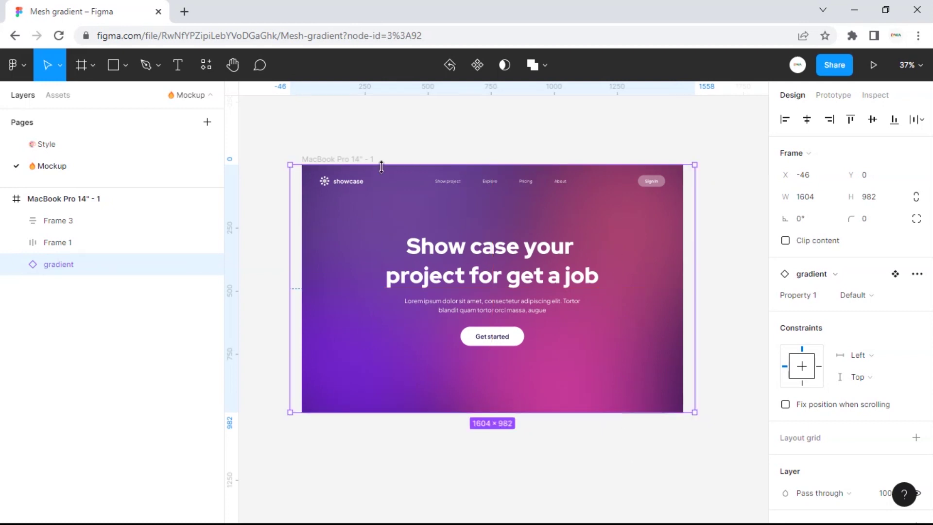
left_click(345, 160)
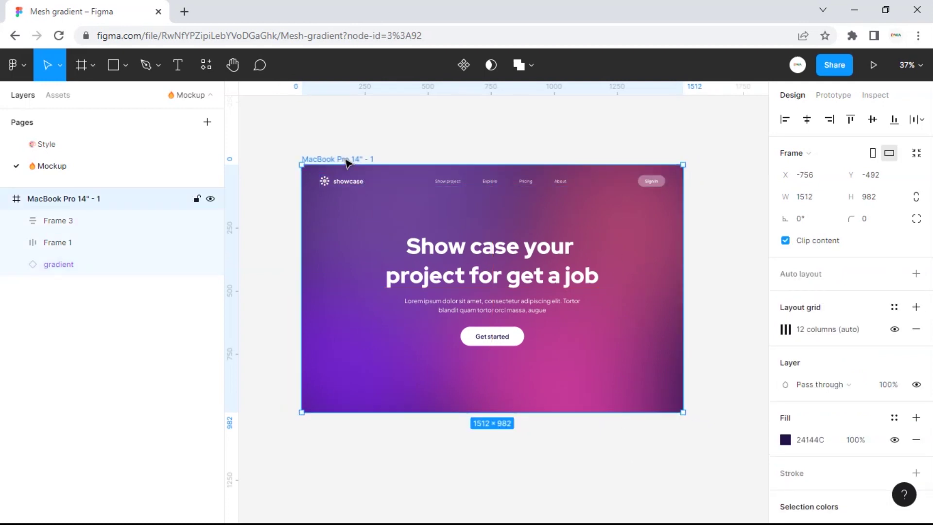